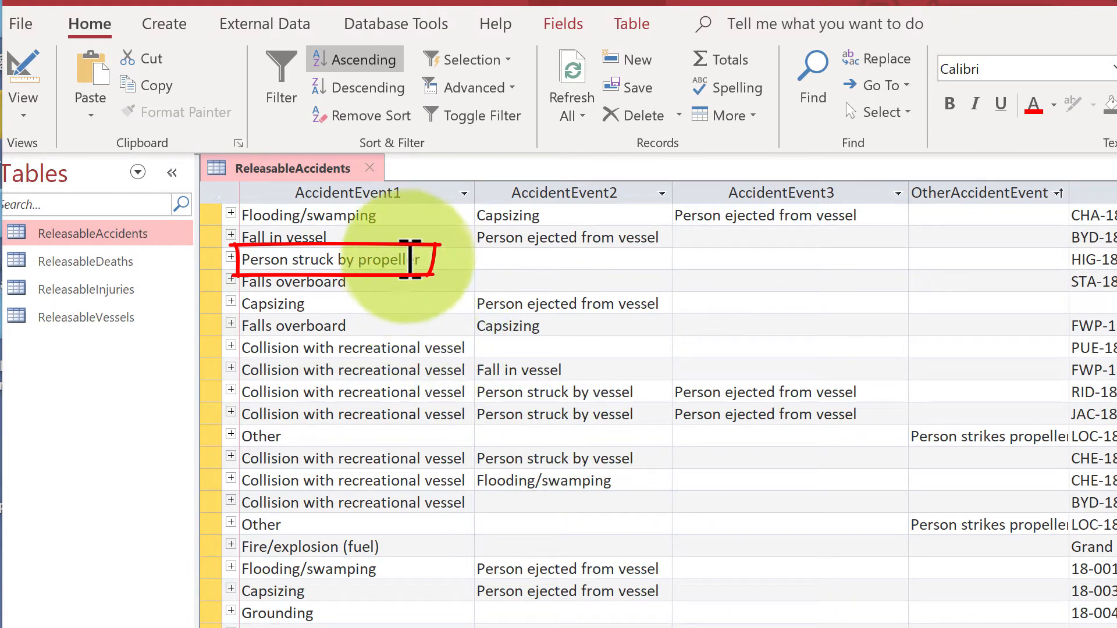
# Step: Look up the BARDID of the third accident shown, the one with AccidentEvent1 "Person struck by propeller"
pyautogui.click(430, 260)
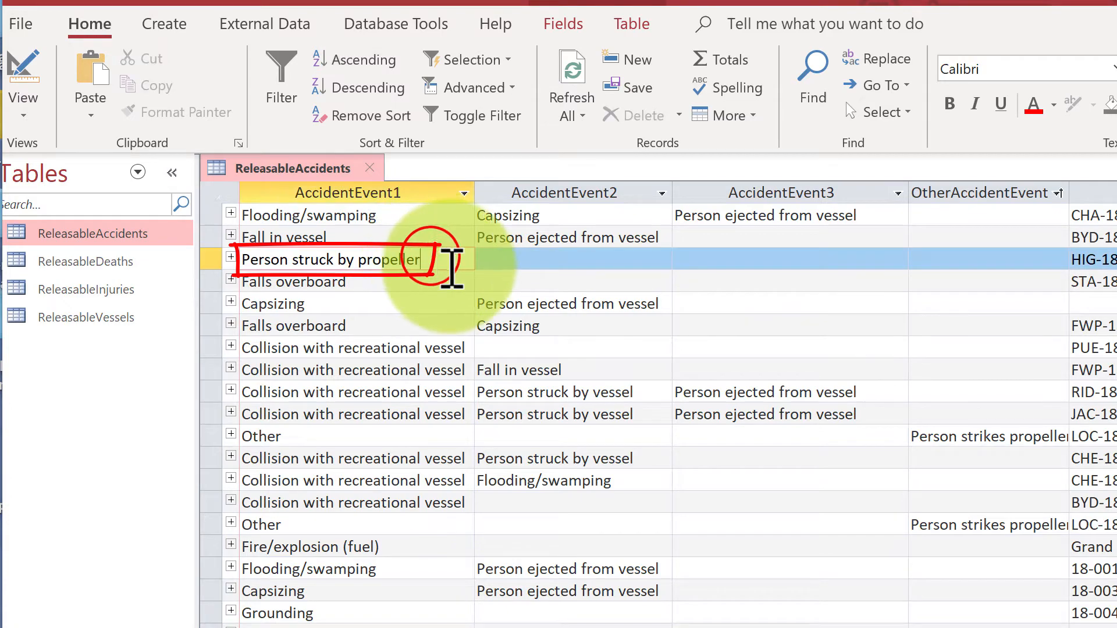
pyautogui.hscroll(-4, 658, 407)
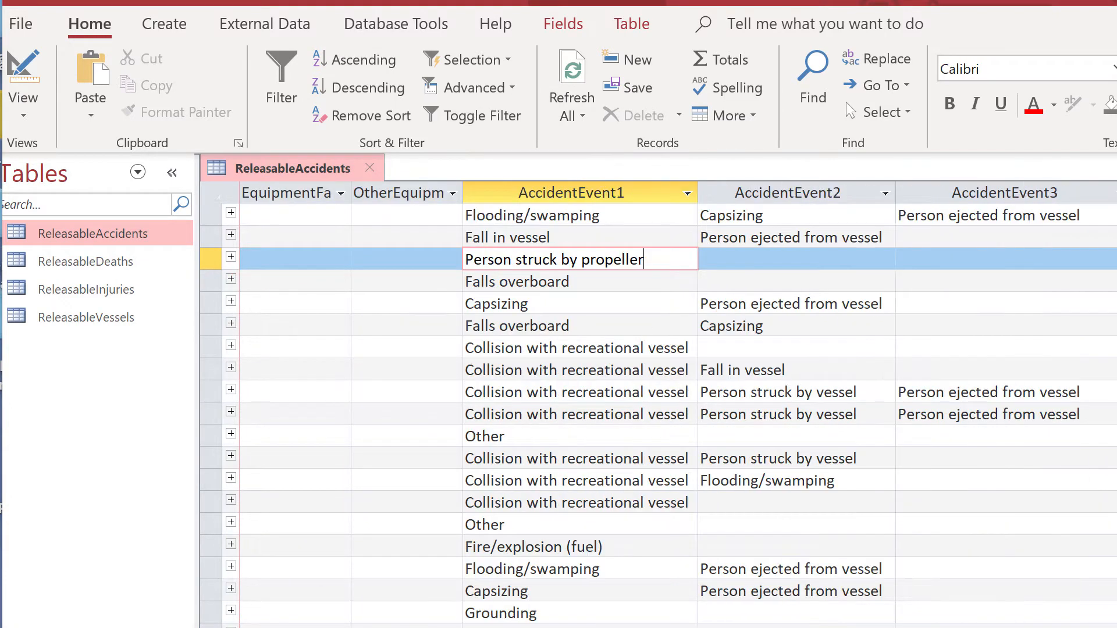
pyautogui.hscroll(-9, 658, 407)
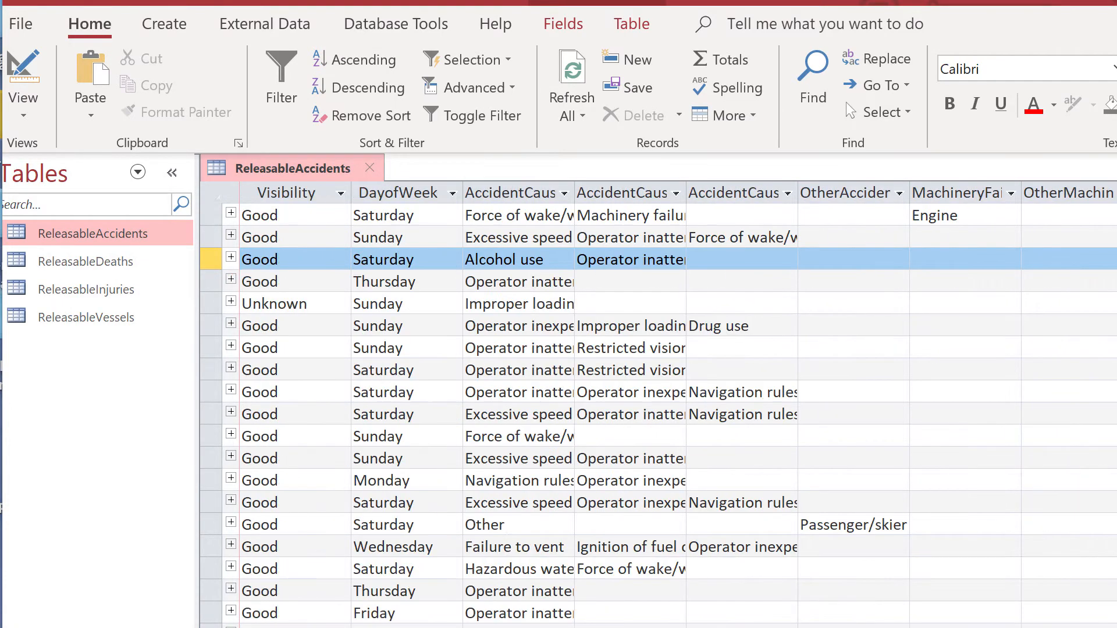
pyautogui.hscroll(-6, 658, 408)
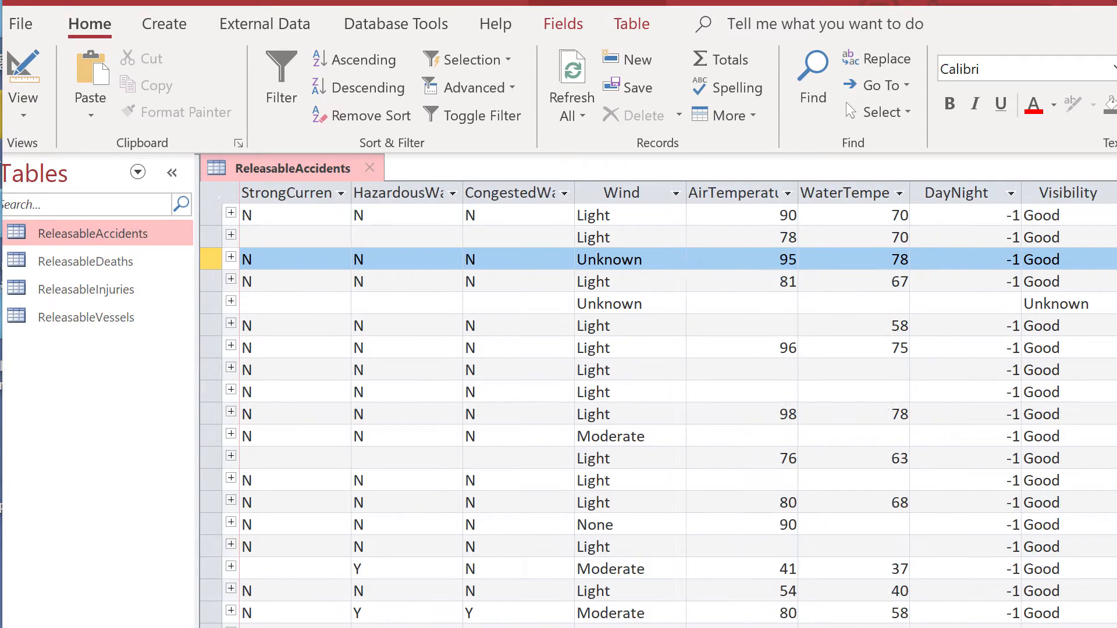
pyautogui.hscroll(-9, 657, 407)
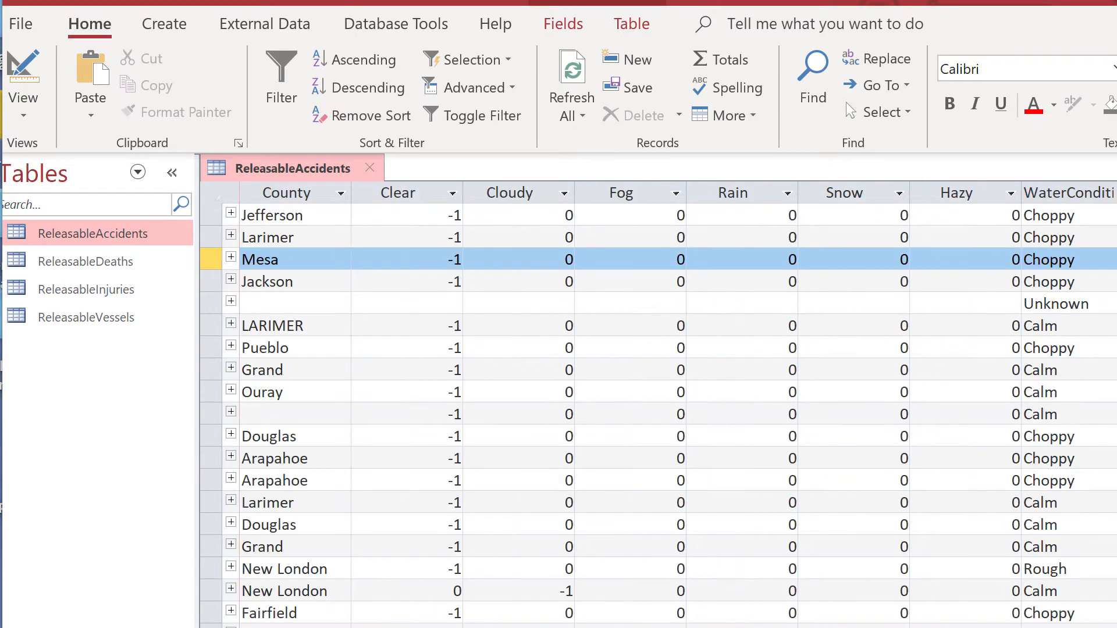
pyautogui.hscroll(-10, 657, 407)
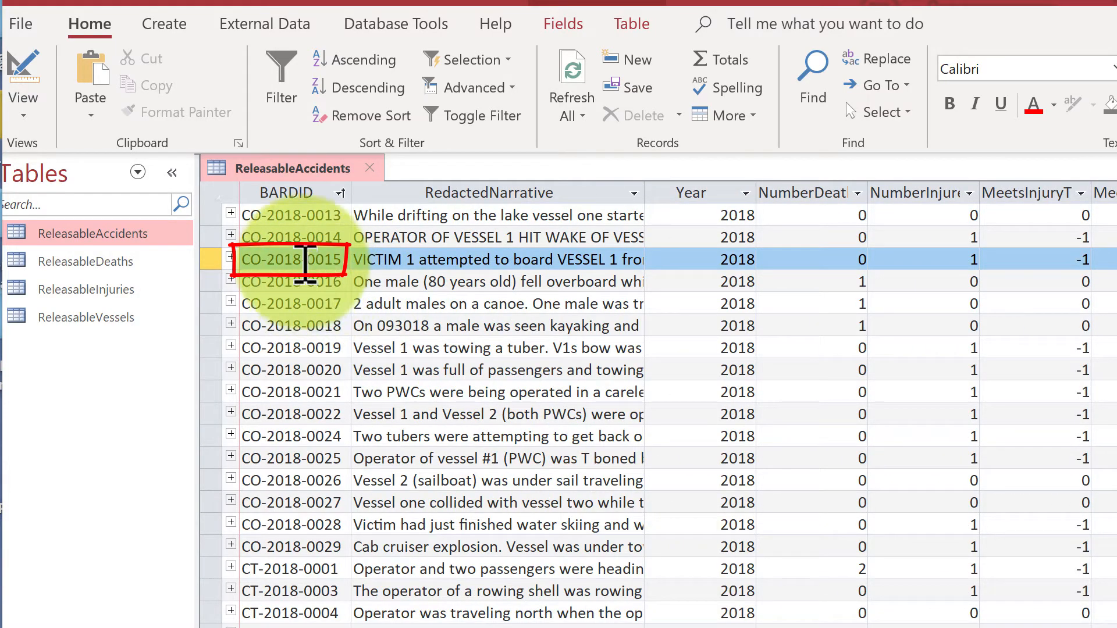
pyautogui.click(330, 263)
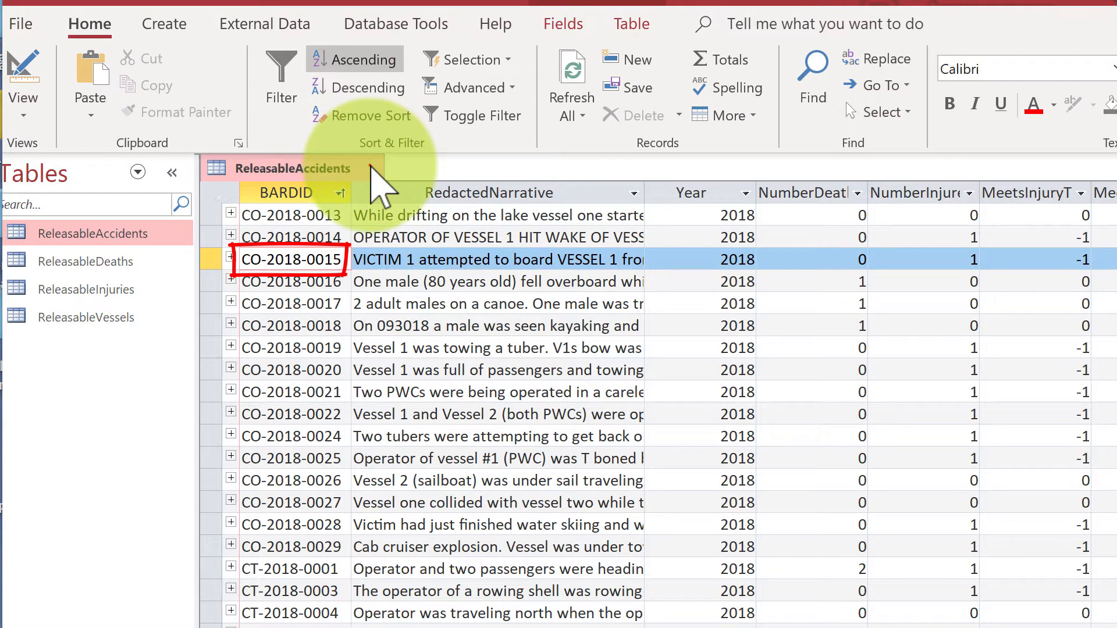
# Step: Close the ReleasableAccidents table without saving its design changes and open the ReleasableVessels table
pyautogui.click(371, 168)
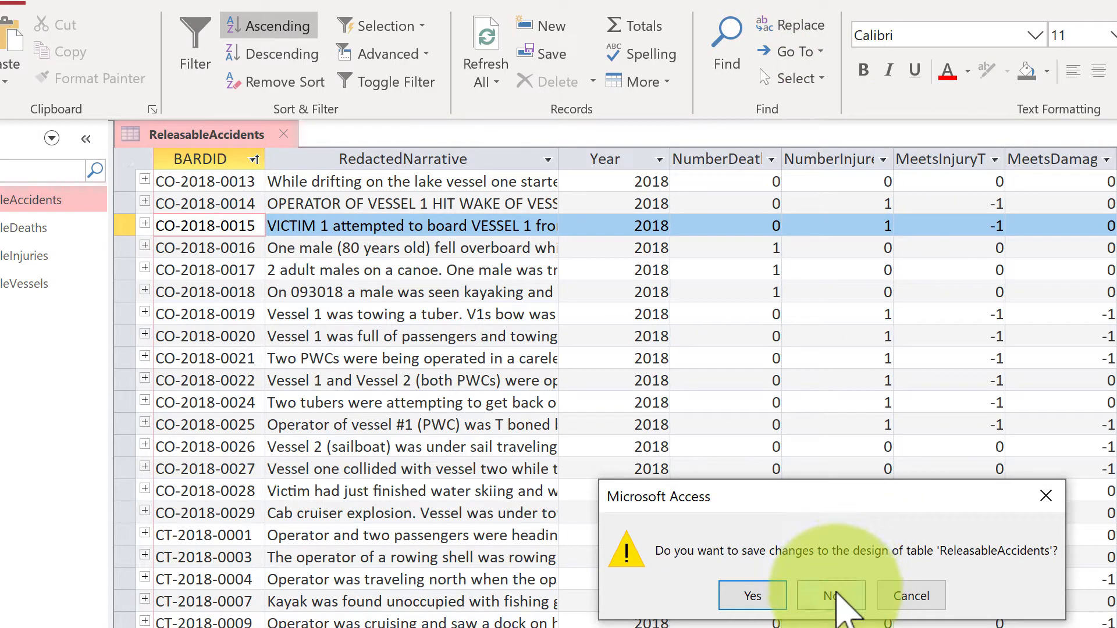
pyautogui.click(838, 597)
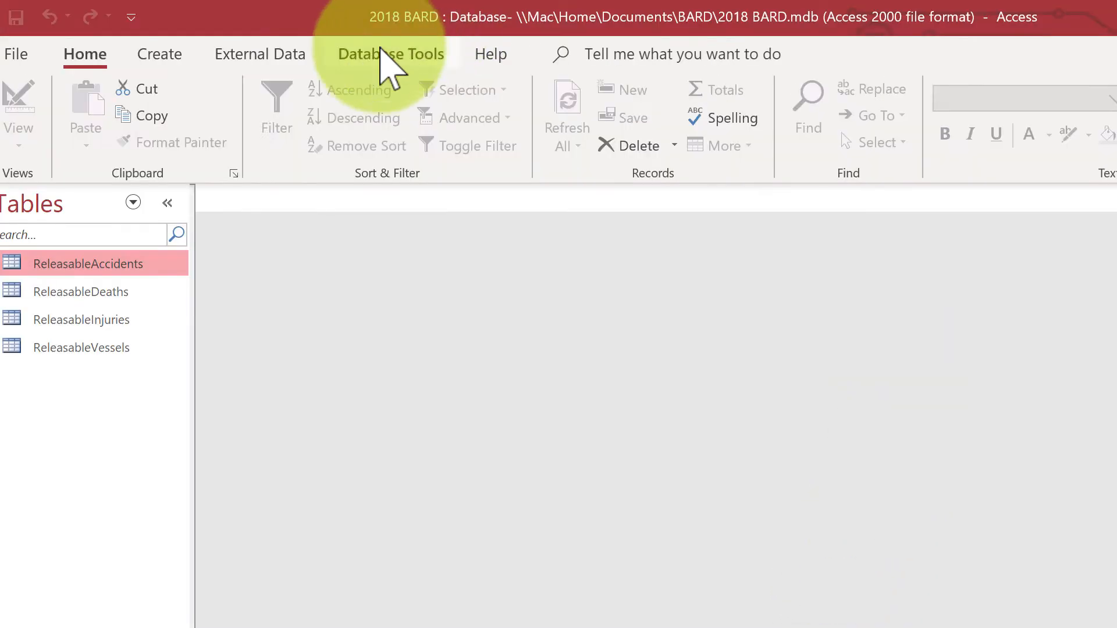
pyautogui.click(97, 346)
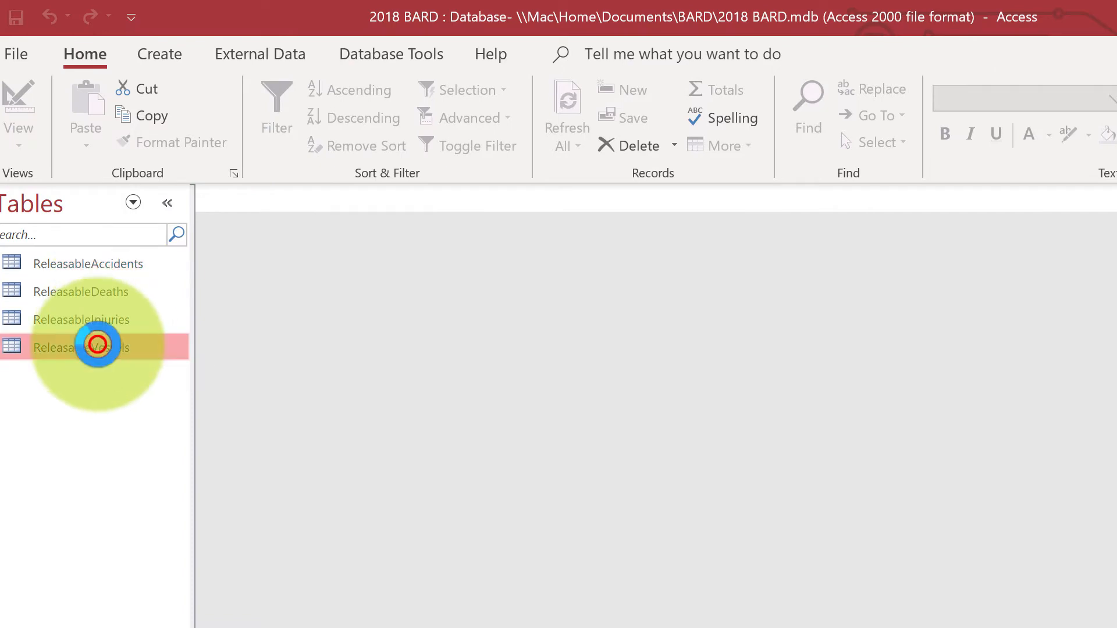
pyautogui.doubleClick(97, 346)
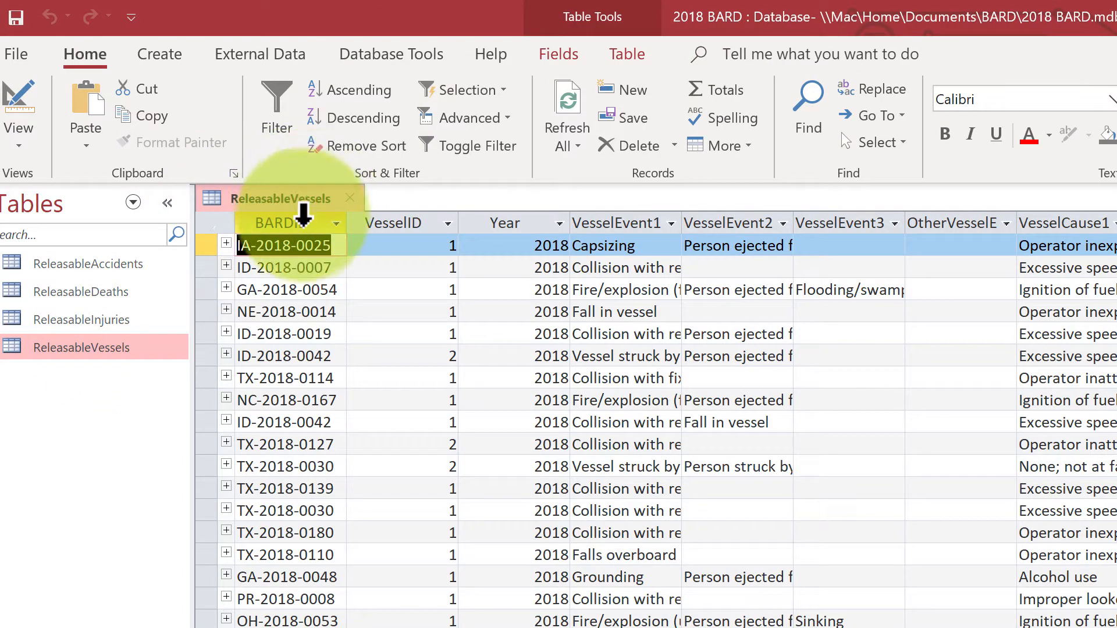
# Step: Sort the ReleasableVessels table by BARDID in ascending order and select the record CO-2018-0015
pyautogui.click(303, 218)
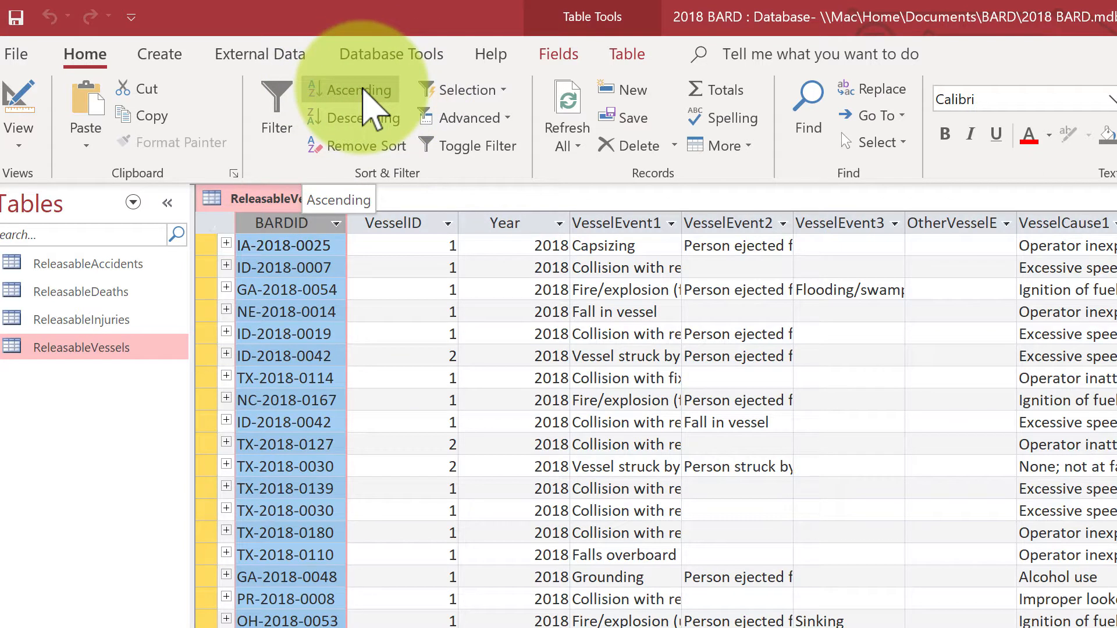
pyautogui.click(370, 103)
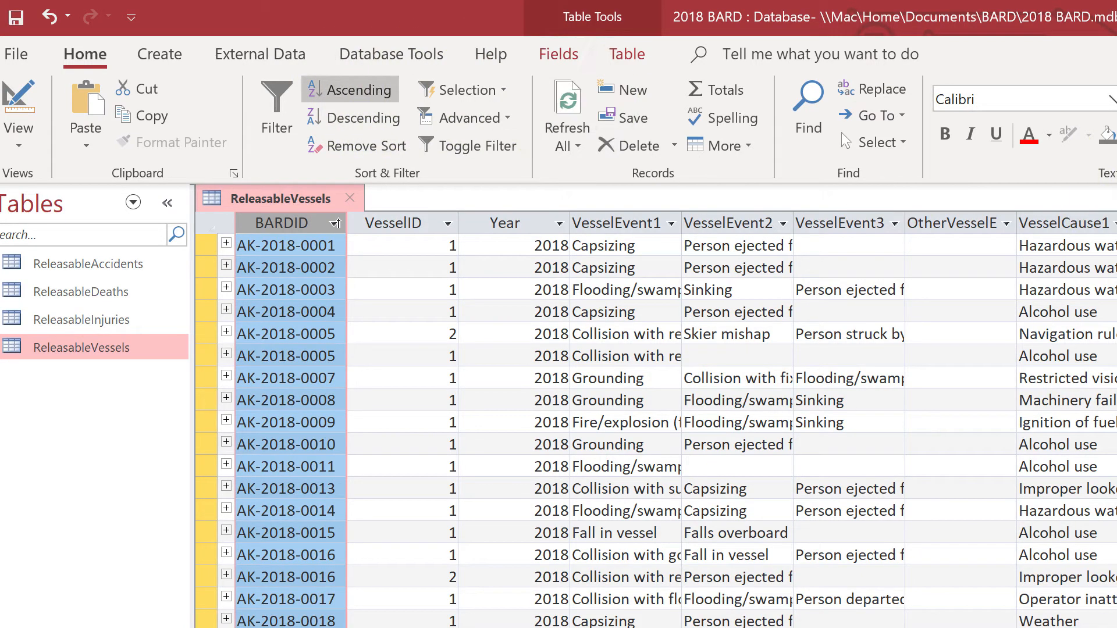
pyautogui.click(403, 622)
pyautogui.scroll(-20, 657, 431)
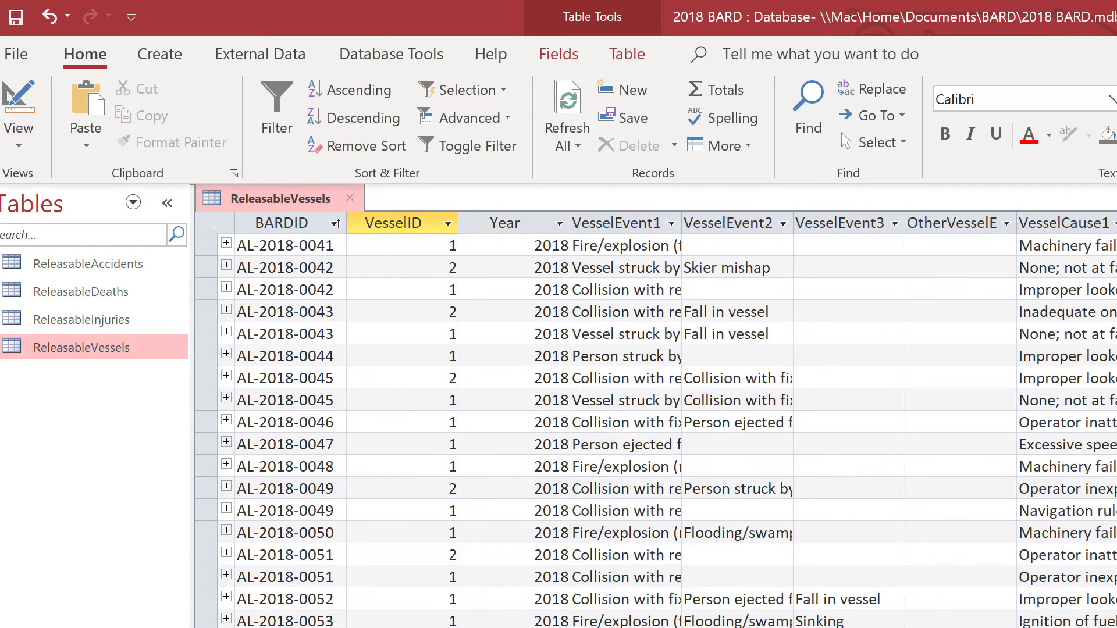
pyautogui.scroll(-20, 656, 430)
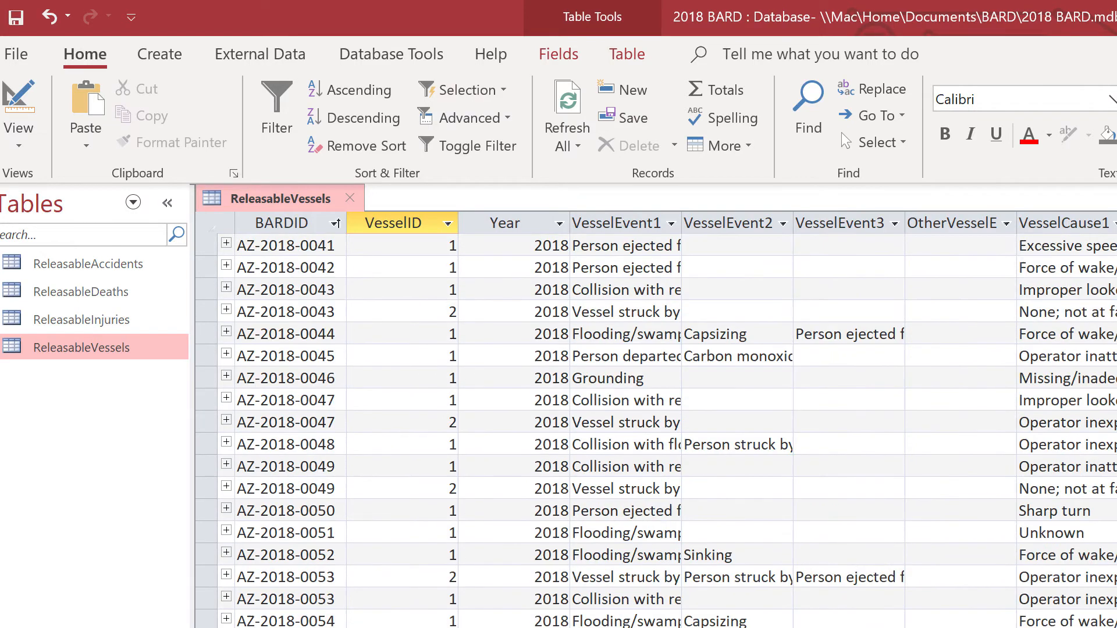
pyautogui.scroll(-20, 656, 431)
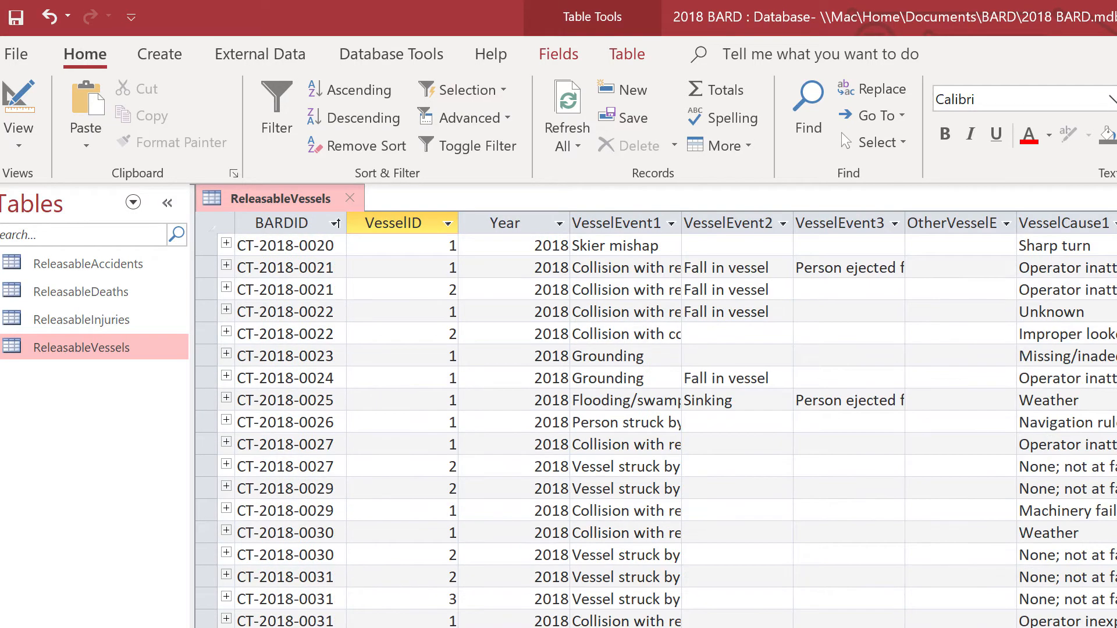
pyautogui.scroll(12, 656, 430)
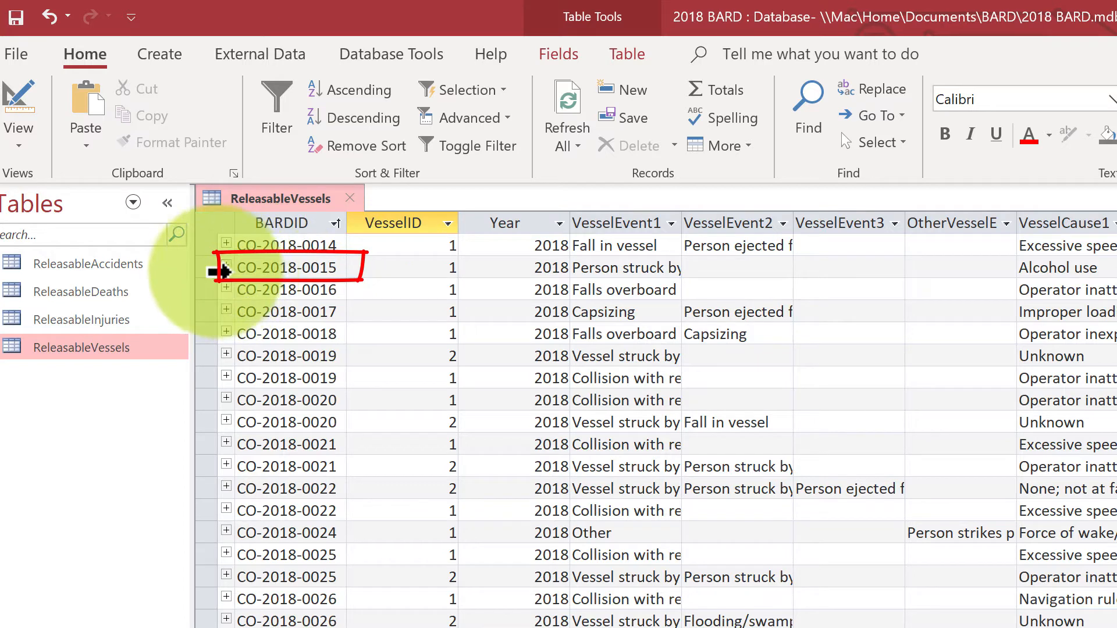
pyautogui.click(210, 268)
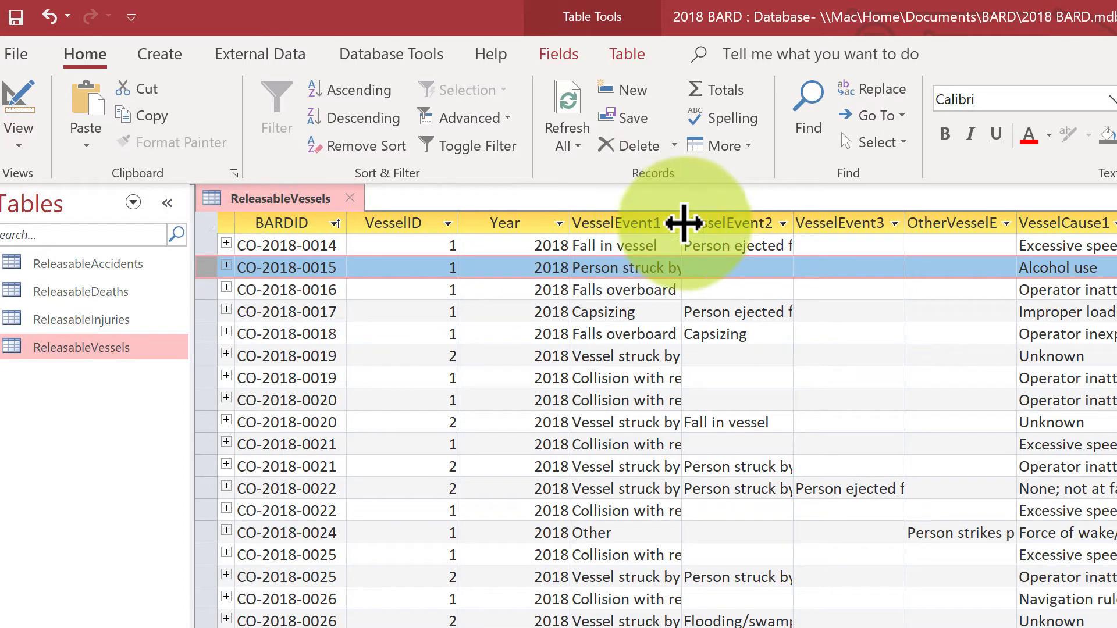
# Step: Widen the VesselEvent1 column until the full event text of record CO-2018-0015 fits
pyautogui.moveTo(685, 224); pyautogui.dragTo(736, 223)
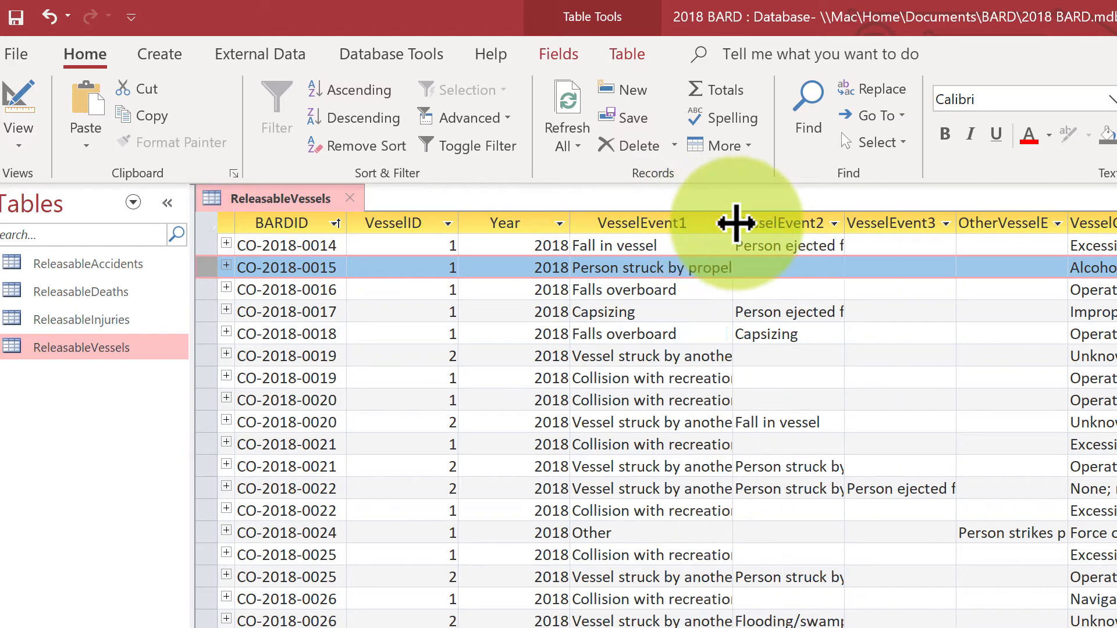
pyautogui.click(725, 224)
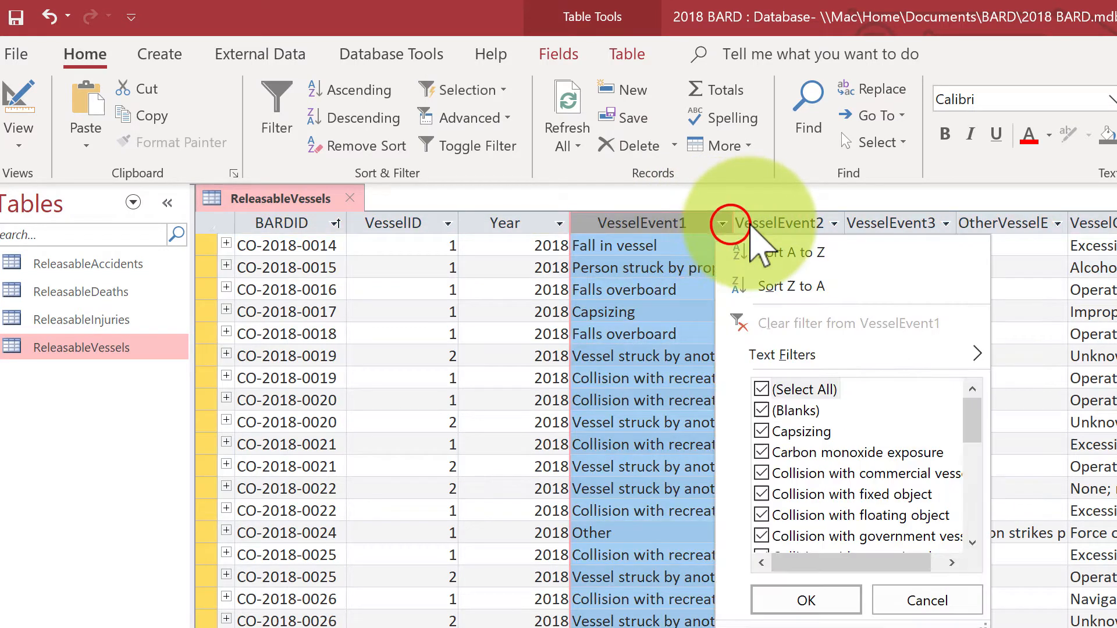
pyautogui.click(730, 216)
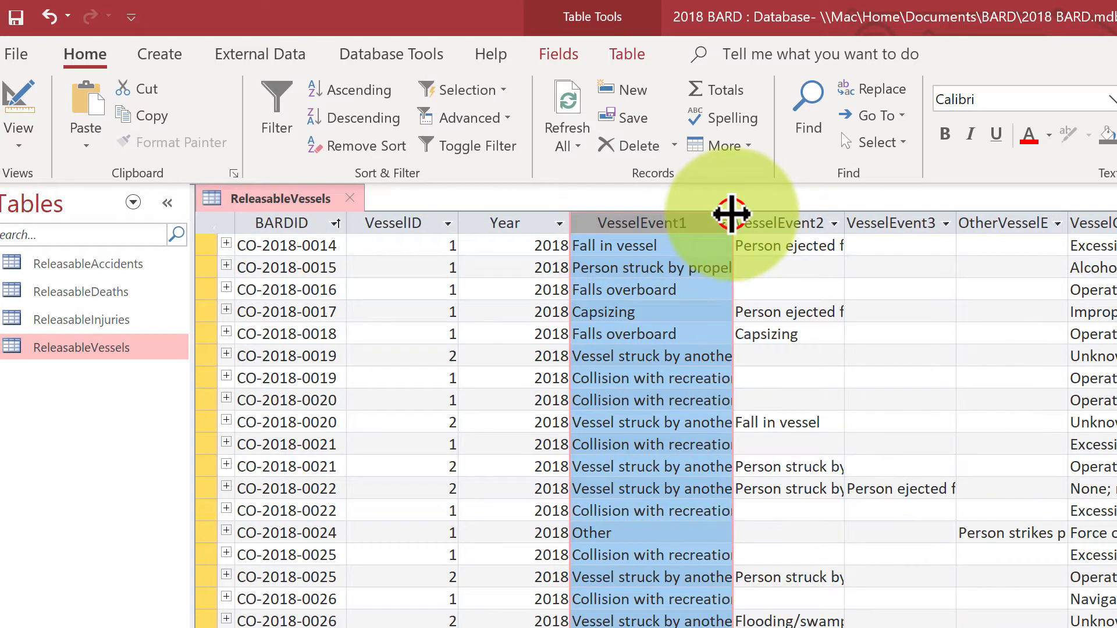
pyautogui.moveTo(731, 214); pyautogui.dragTo(780, 222)
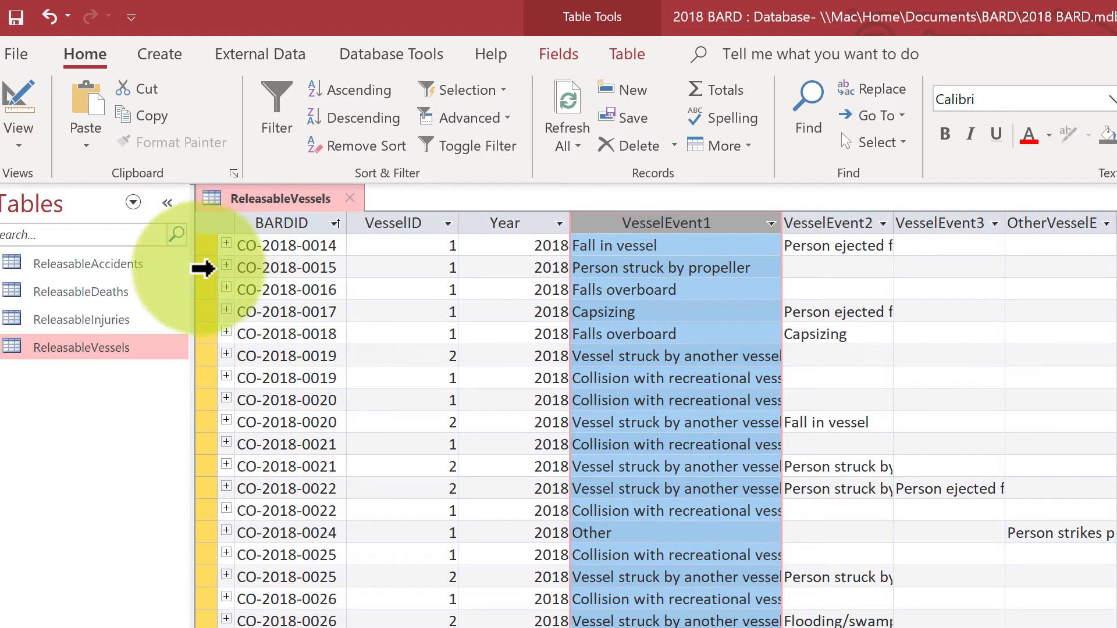
# Step: Select record CO-2018-0015 and examine its vessel details, including cause, type, length, engine, propulsion, manufacturer and model
pyautogui.click(201, 267)
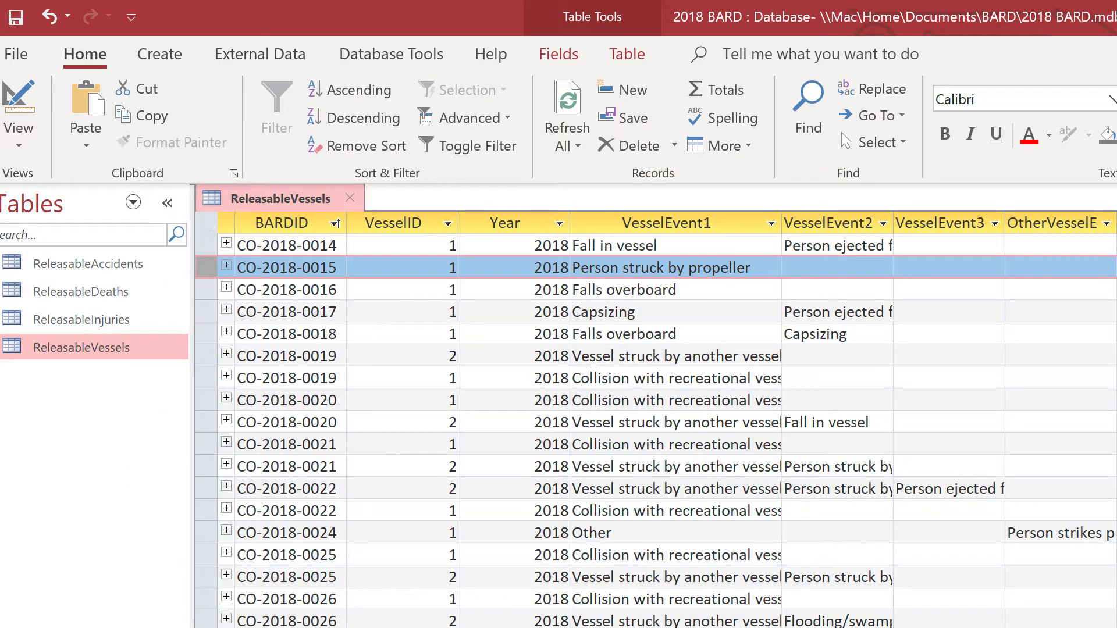
pyautogui.hscroll(14, 656, 418)
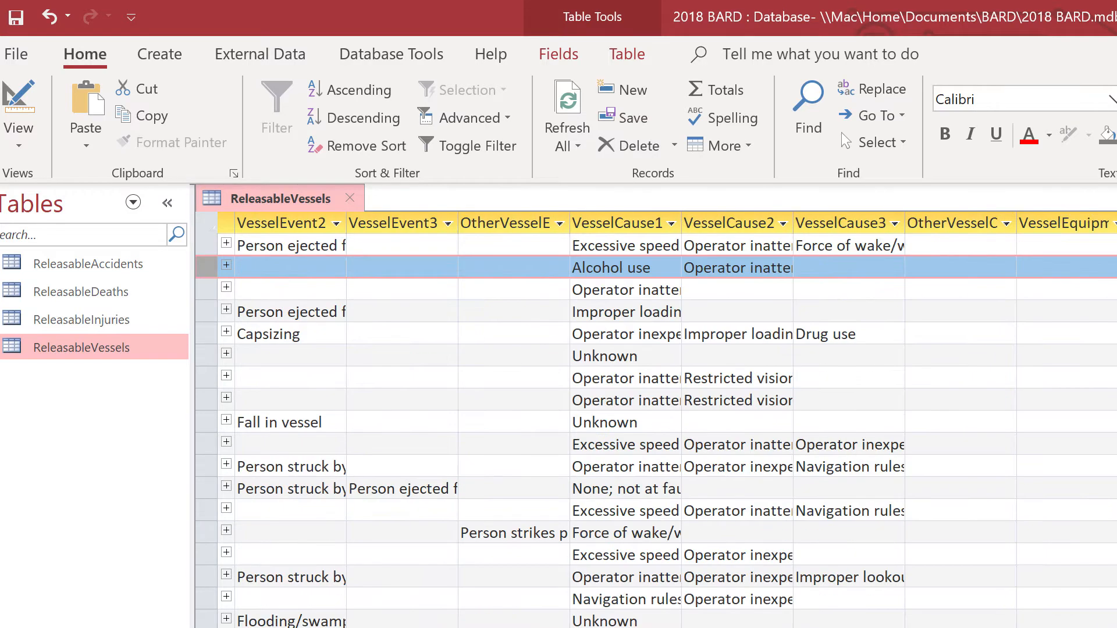
pyautogui.hscroll(12, 656, 419)
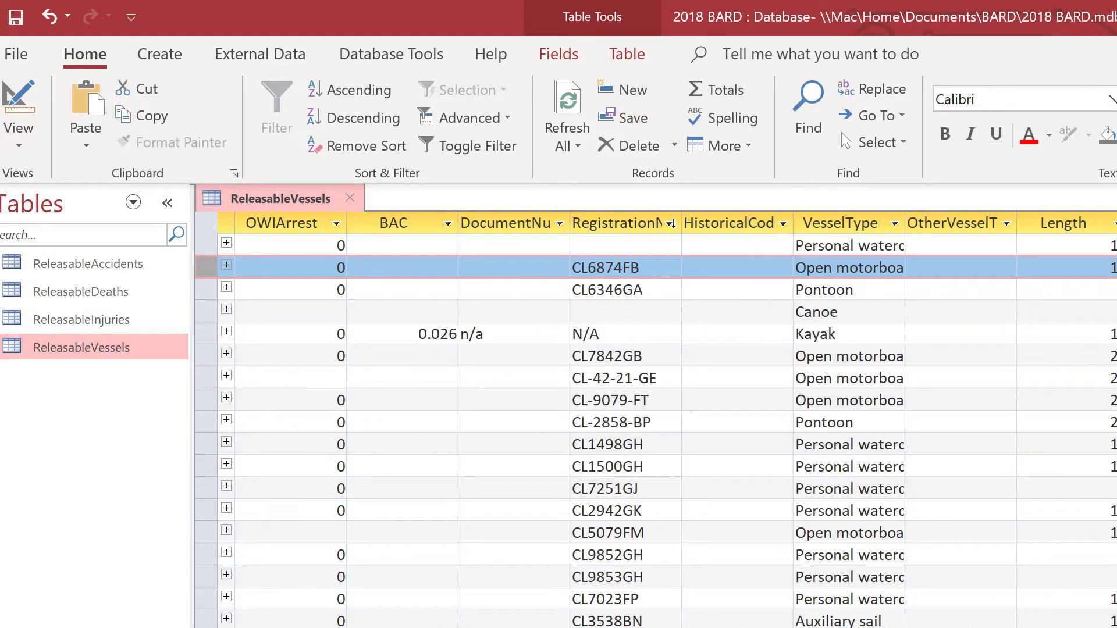
pyautogui.hscroll(4, 657, 419)
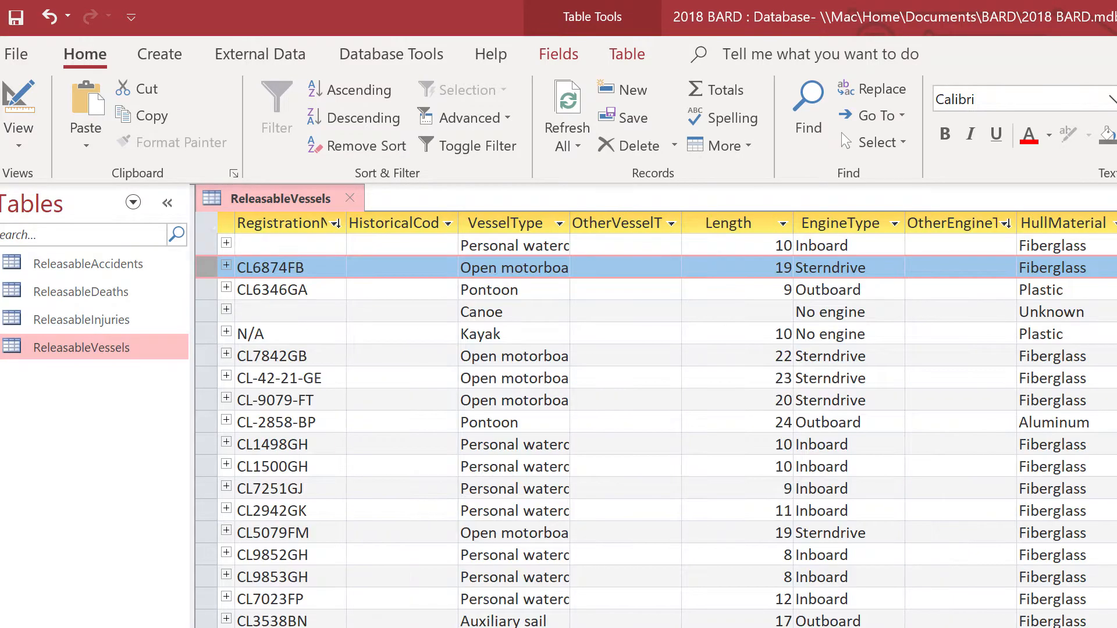
pyautogui.hscroll(1, 656, 419)
pyautogui.hscroll(4, 656, 419)
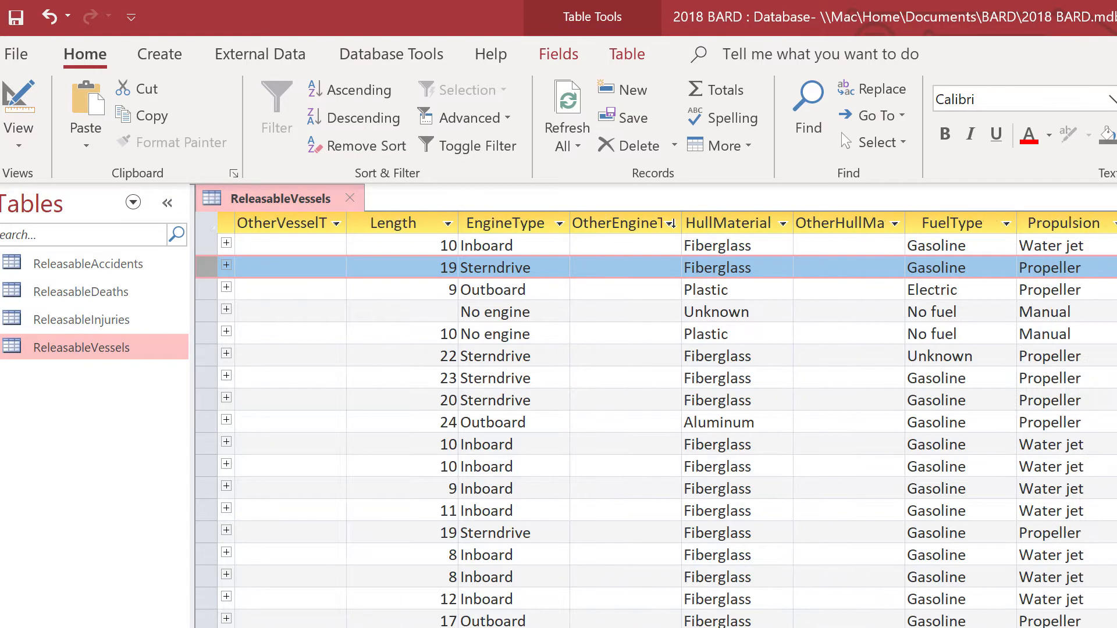
pyautogui.hscroll(6, 656, 419)
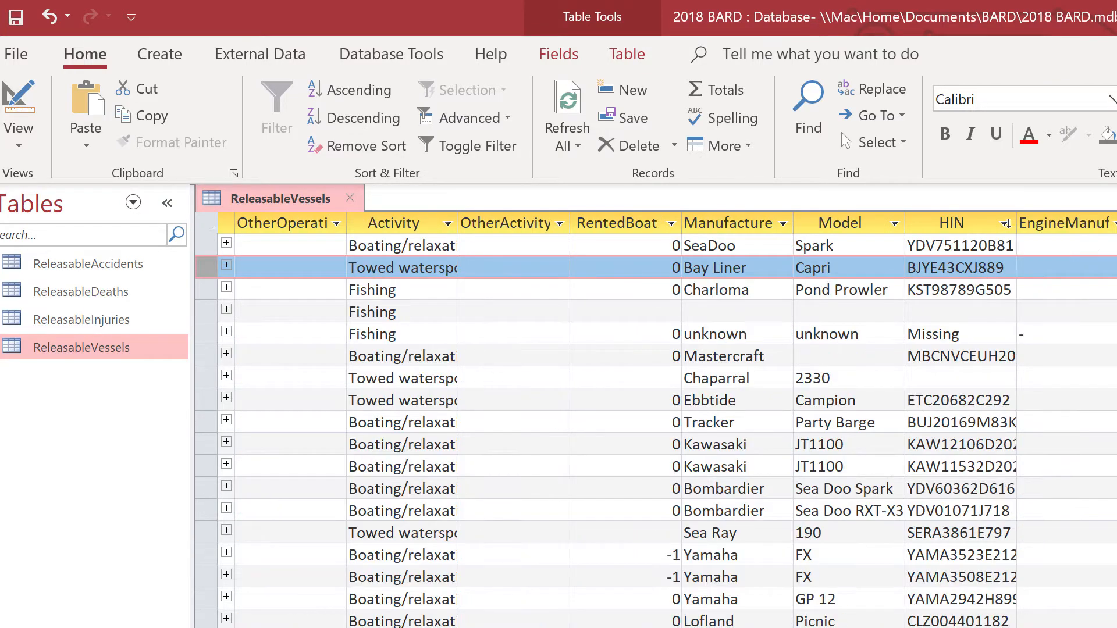
pyautogui.hscroll(1, 841, 132)
pyautogui.hscroll(1, 842, 132)
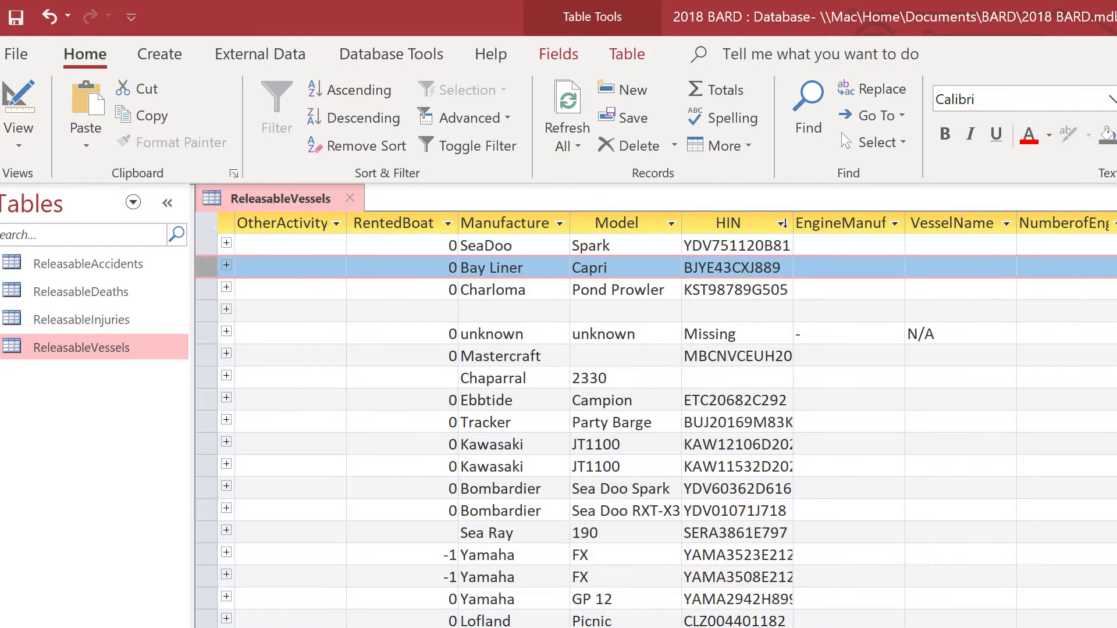
pyautogui.hscroll(1, 841, 132)
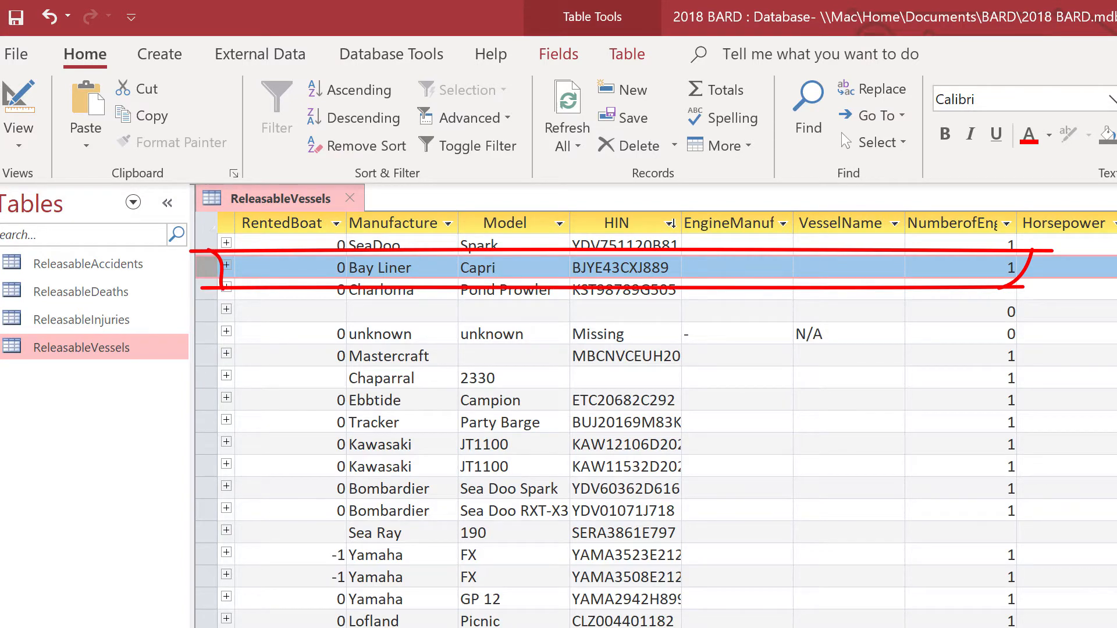
pyautogui.hscroll(1, 842, 131)
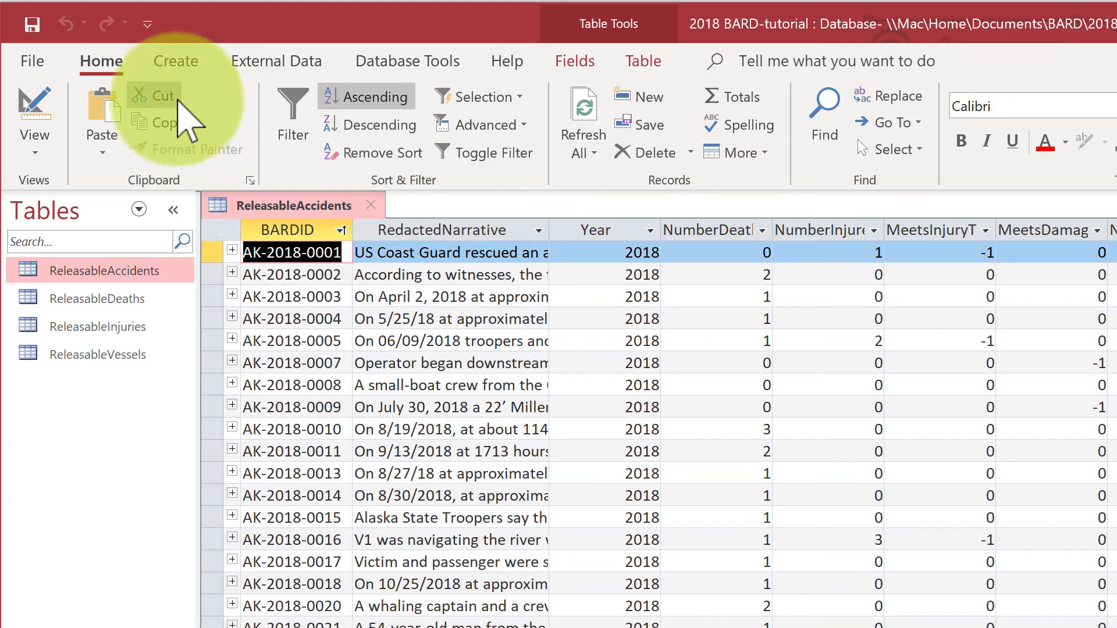
# Step: Start a query with the Simple Query Wizard and add BARDID, Year and RedactedNarrative from the ReleasableAccidents table
pyautogui.click(172, 60)
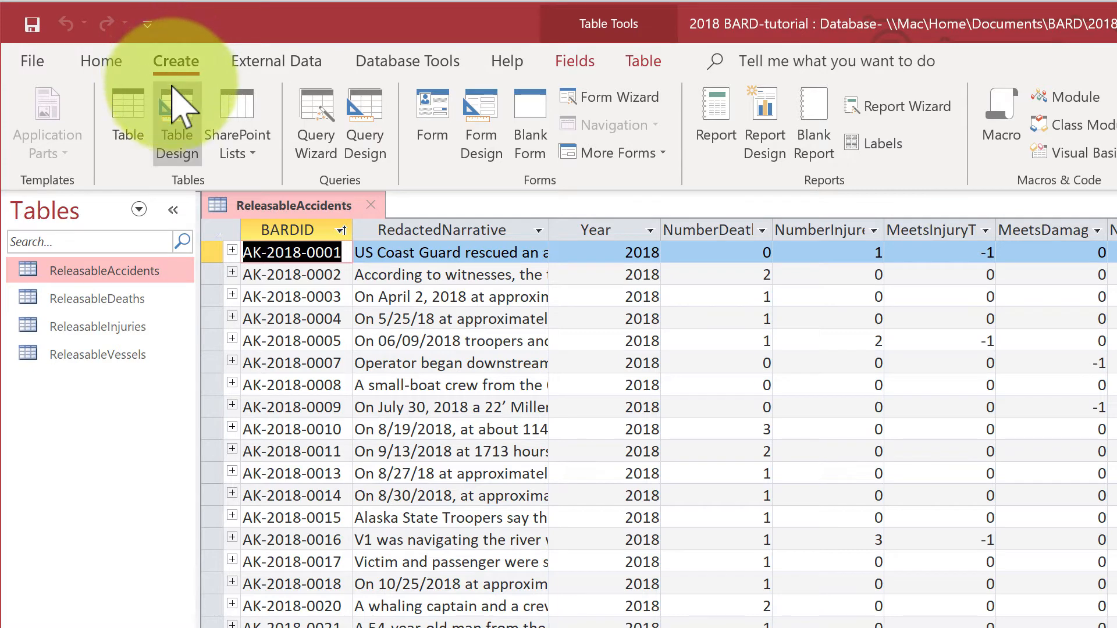
pyautogui.click(326, 119)
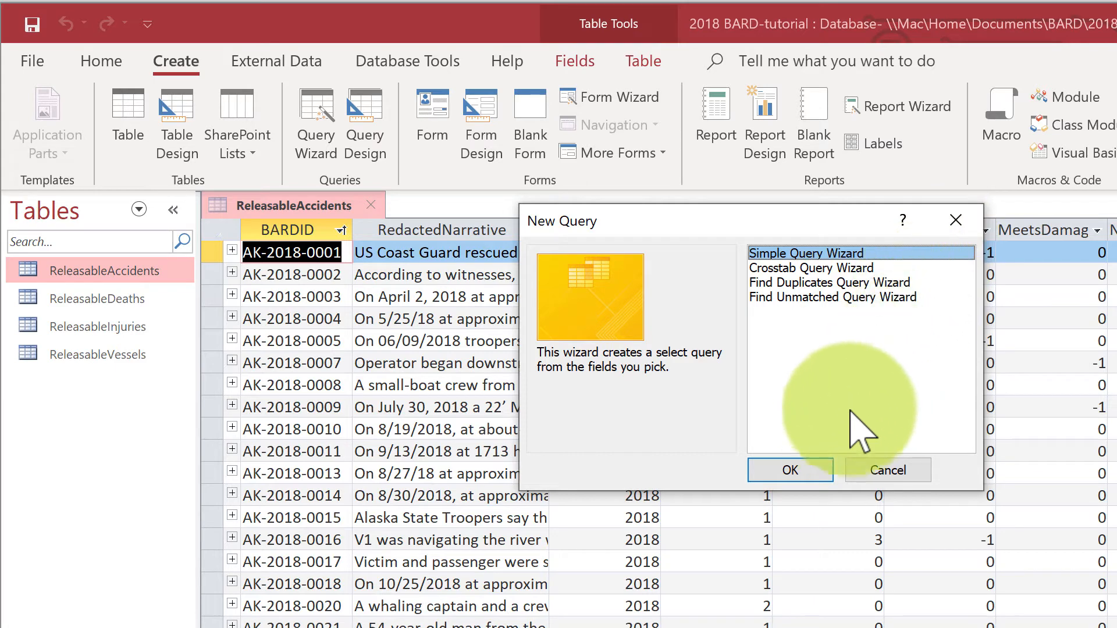
pyautogui.click(792, 471)
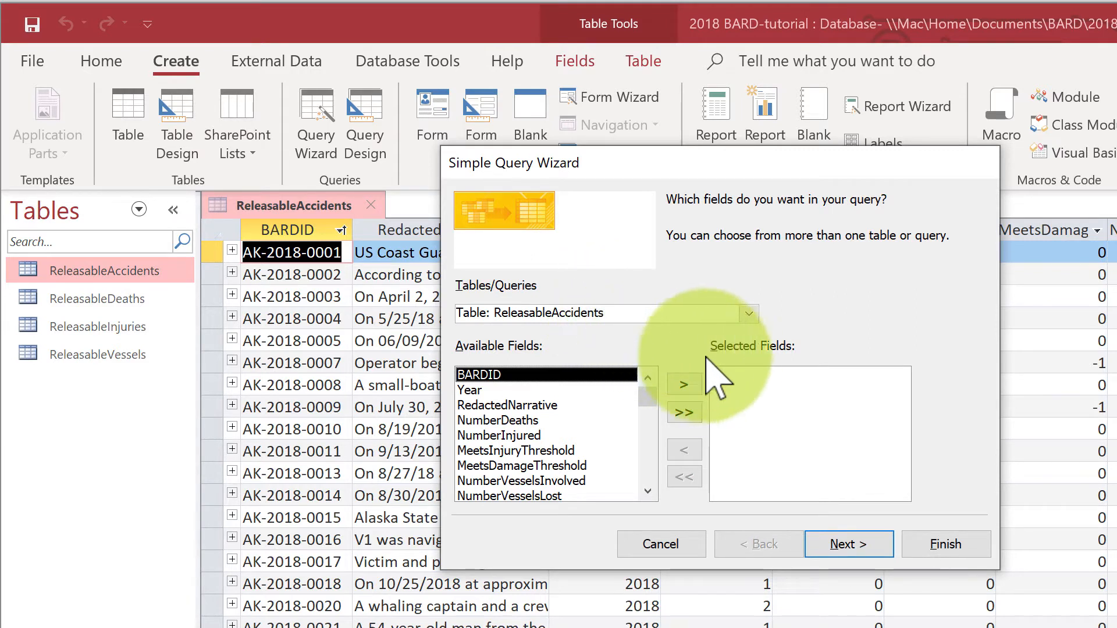
pyautogui.click(684, 384)
pyautogui.click(684, 384)
pyautogui.click(684, 384)
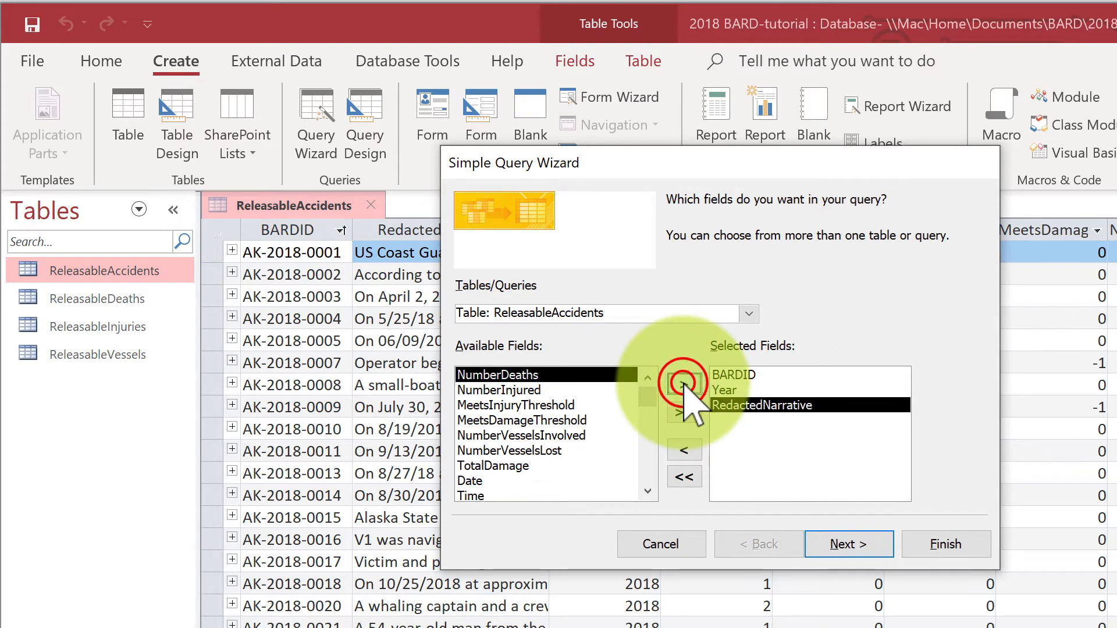
# Step: Add NumberDeaths, NumberInjured, NumberVesselsInvolved, NumberVesselsLost and TotalDamage from the ReleasableAccidents table to the query
pyautogui.click(683, 384)
pyautogui.click(684, 384)
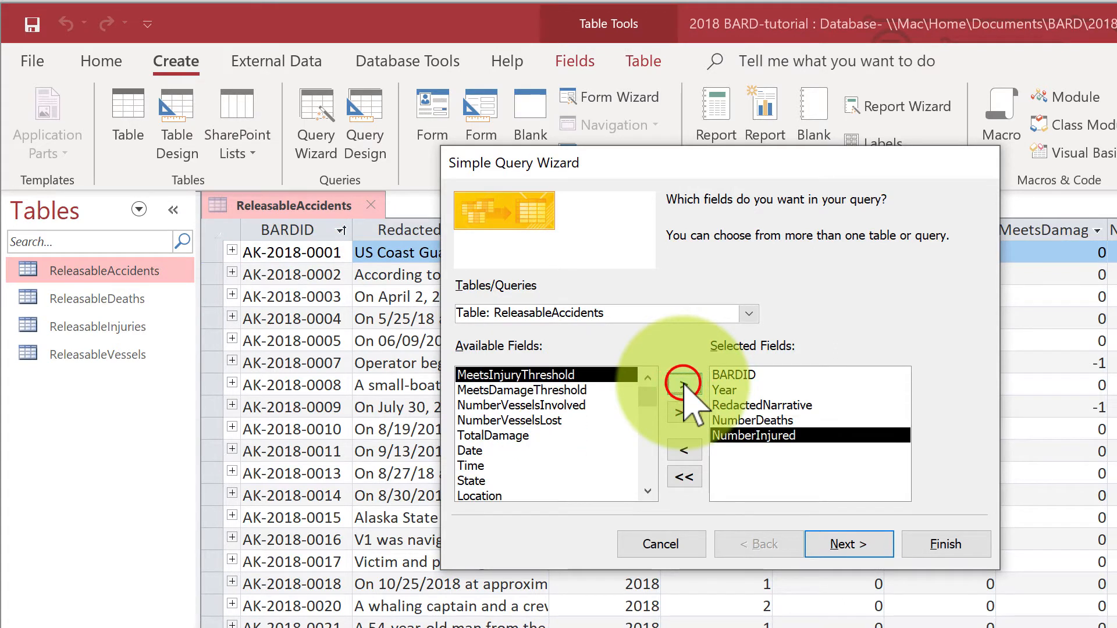
pyautogui.click(562, 404)
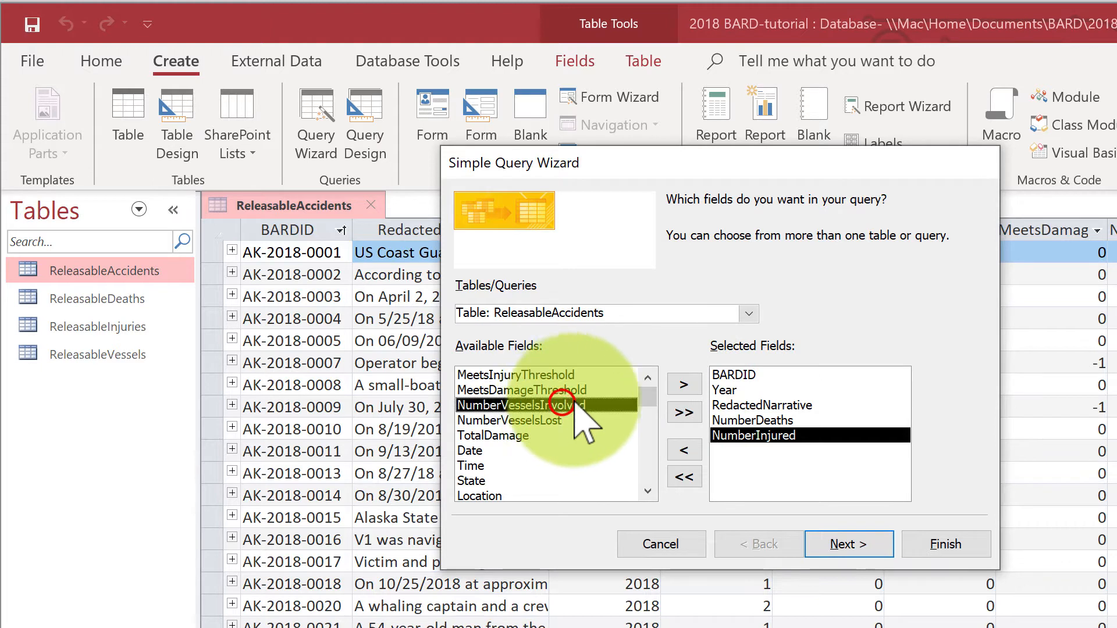
pyautogui.click(680, 384)
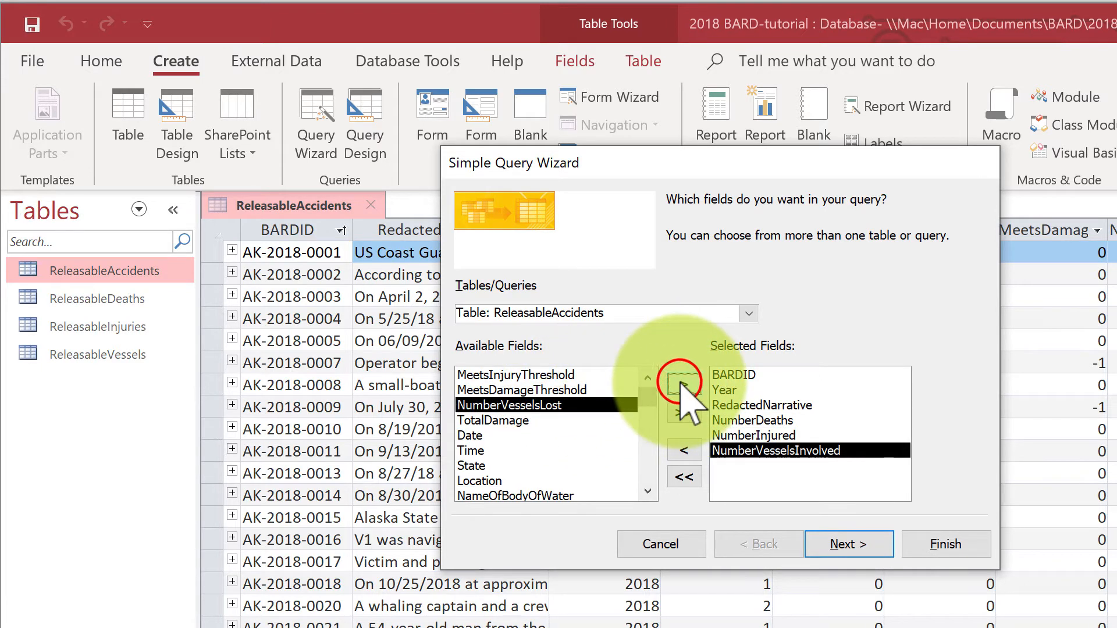
pyautogui.click(682, 384)
pyautogui.click(682, 384)
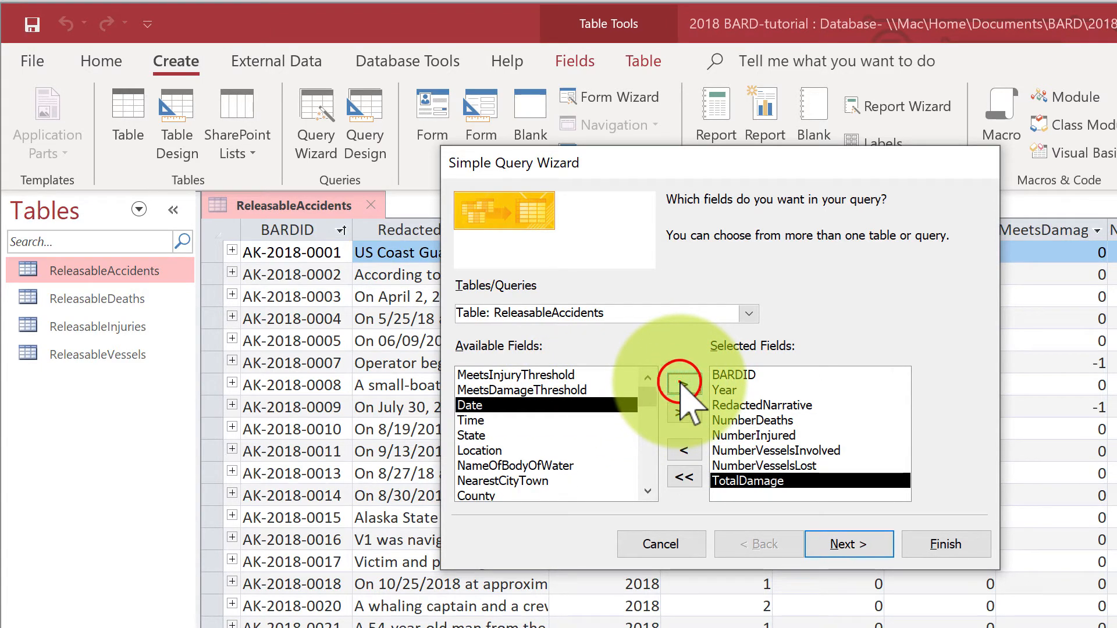
# Step: Add the accident date and place fields to the query: Date, State, Location, NameOfBodyOfWater, NearestCityTown and County
pyautogui.click(682, 384)
pyautogui.click(473, 420)
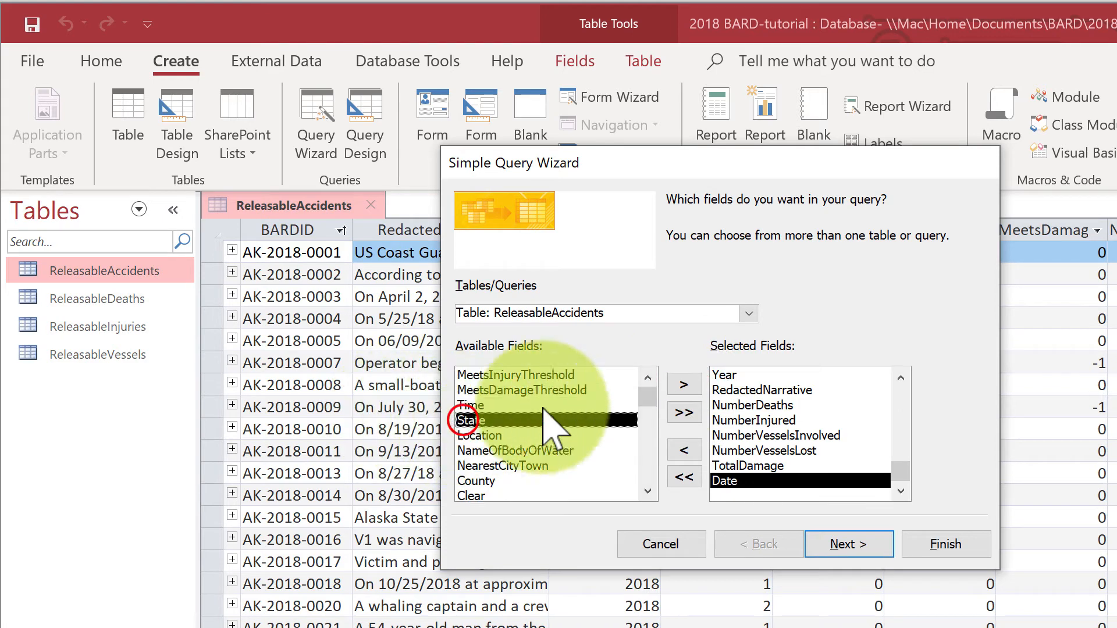
pyautogui.click(682, 384)
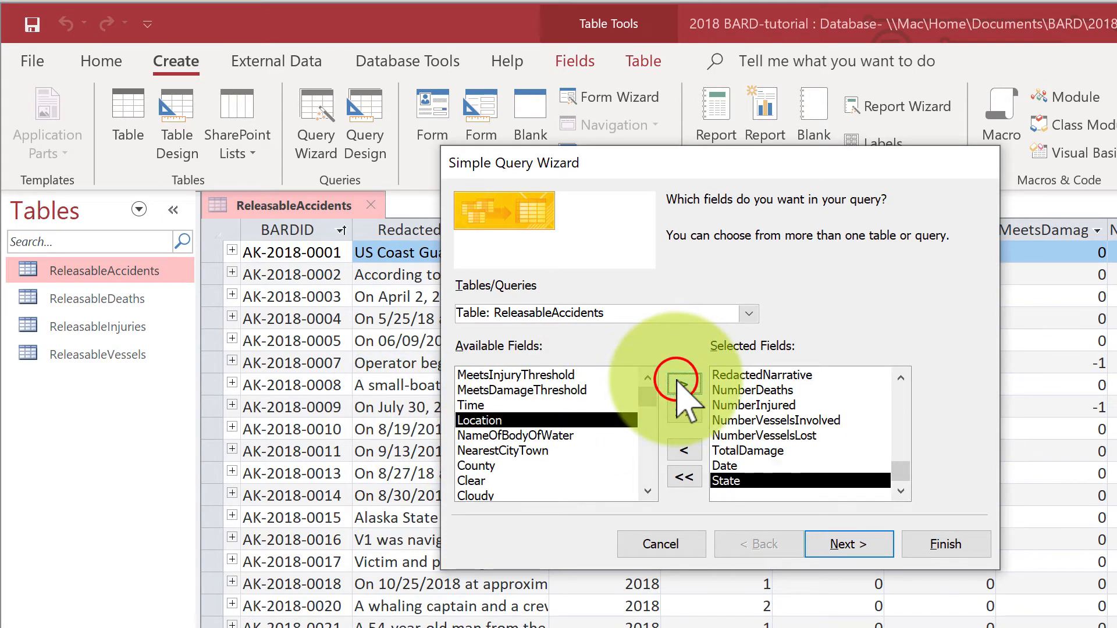
pyautogui.click(677, 381)
pyautogui.click(677, 381)
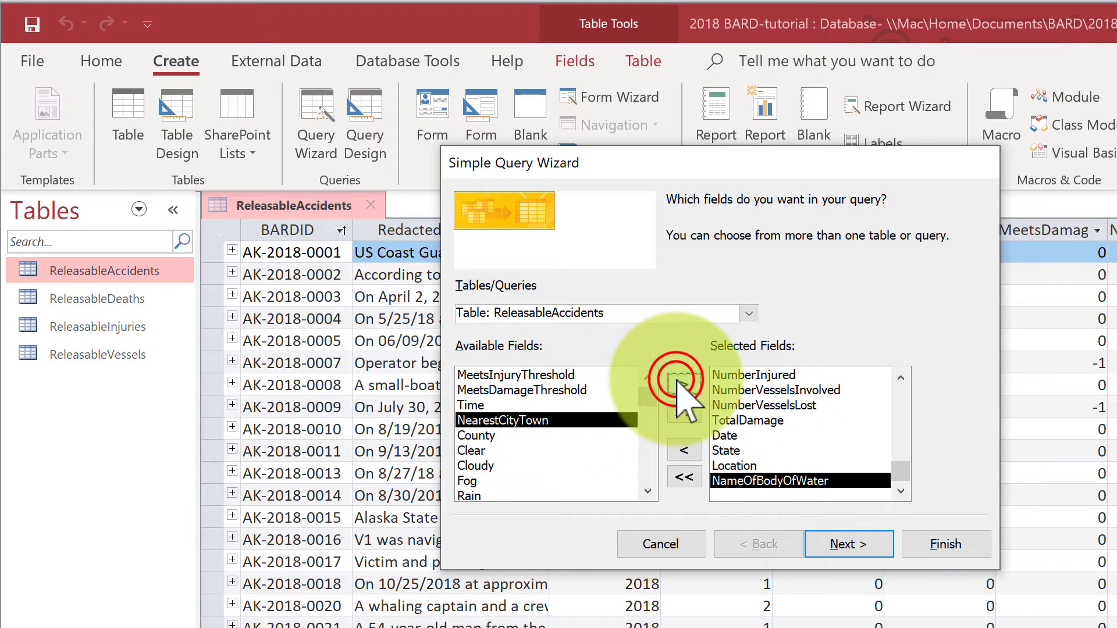
pyautogui.click(678, 381)
pyautogui.click(678, 381)
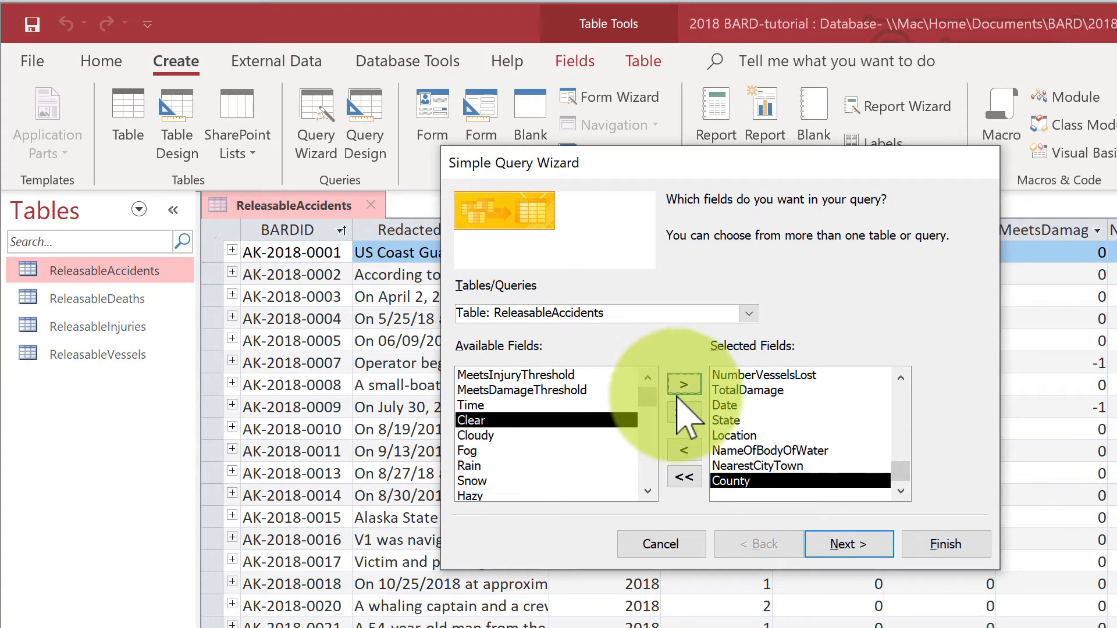
# Step: Add the accident fields WaterConditions, HazardousWaters and CongestedWaters to the query, leaving out StrongCurrent
pyautogui.moveTo(646, 396); pyautogui.dragTo(642, 416)
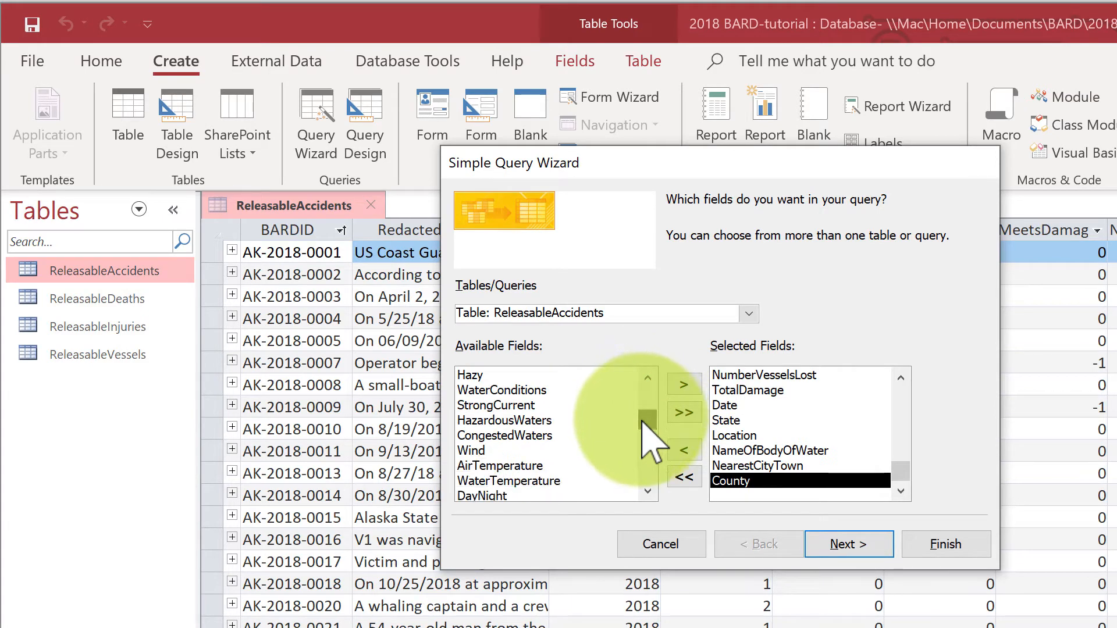
pyautogui.click(516, 390)
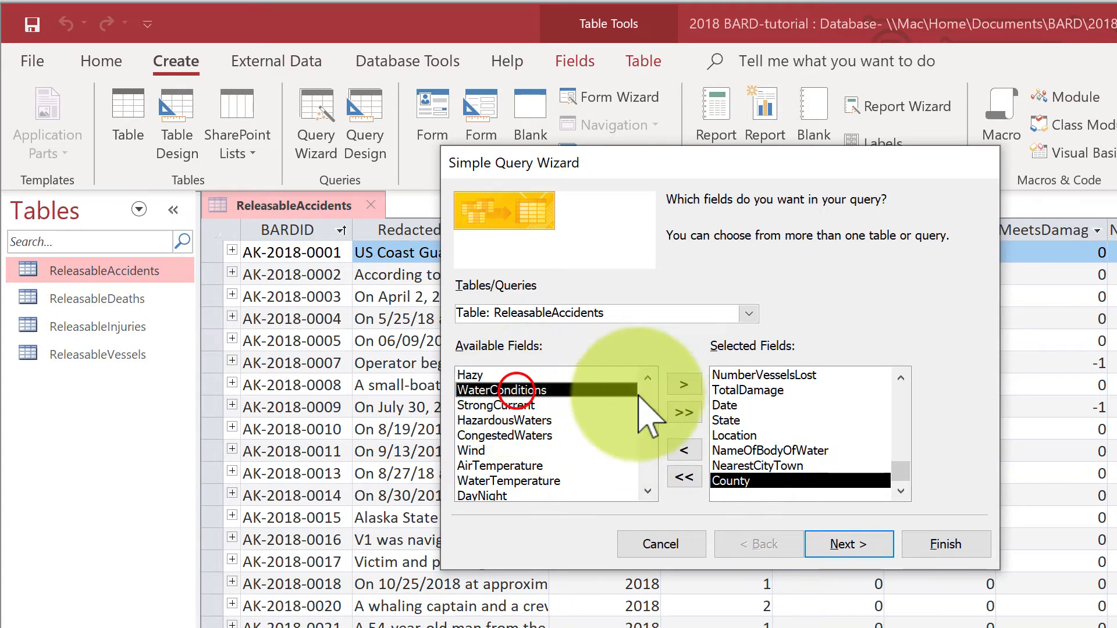
pyautogui.click(684, 384)
pyautogui.click(520, 405)
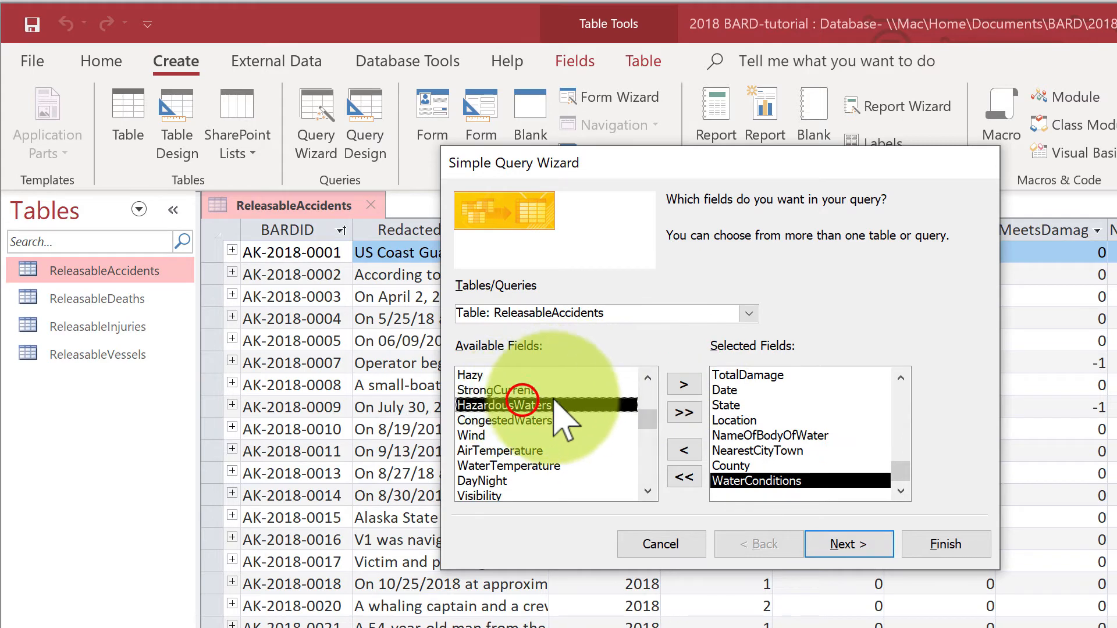
pyautogui.click(682, 384)
pyautogui.click(681, 383)
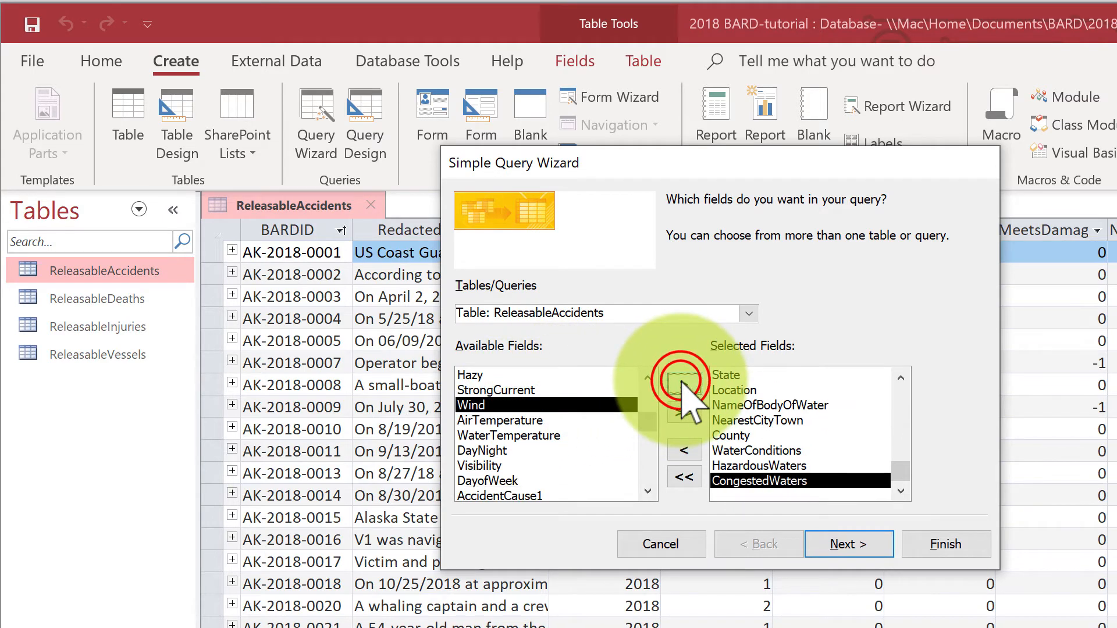
# Step: Add the accident fields DayNight, Visibility and DayofWeek to the query
pyautogui.click(484, 451)
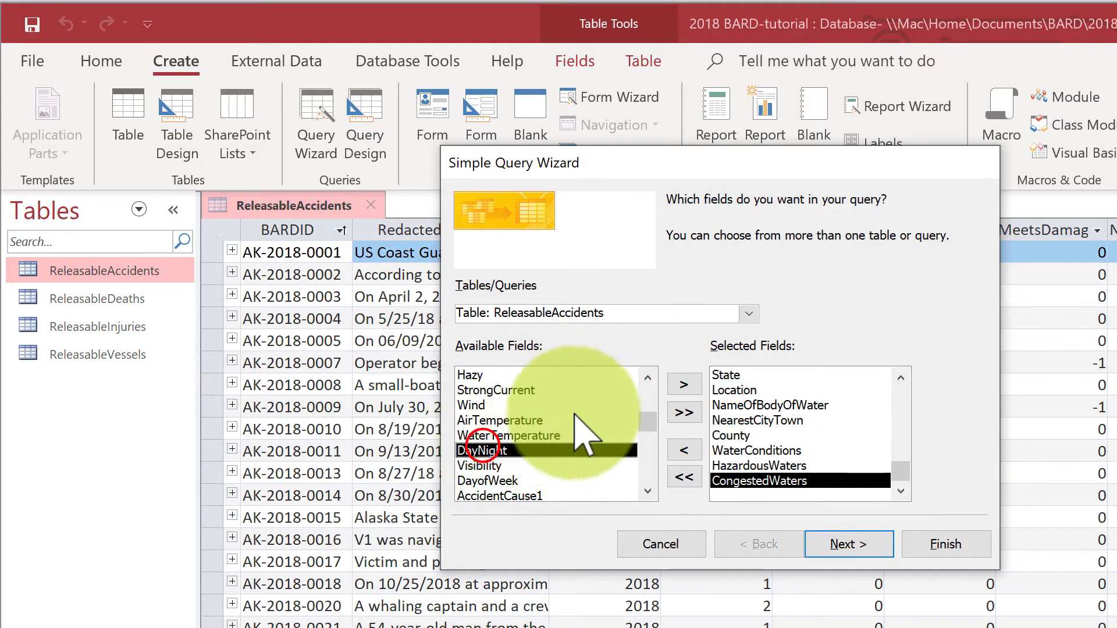
pyautogui.click(680, 383)
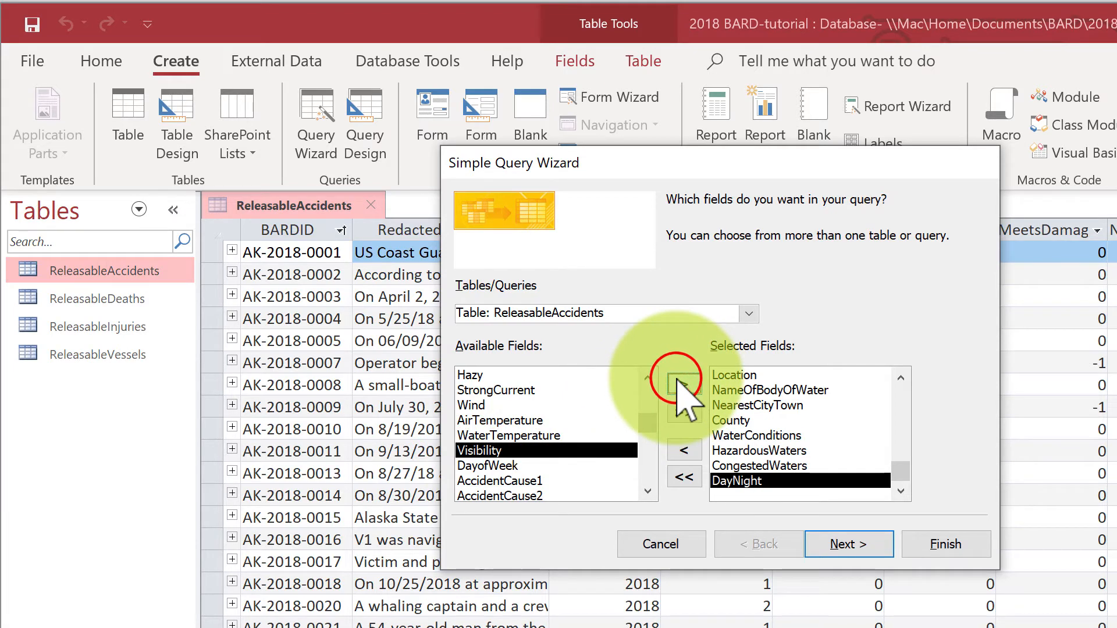
pyautogui.click(680, 383)
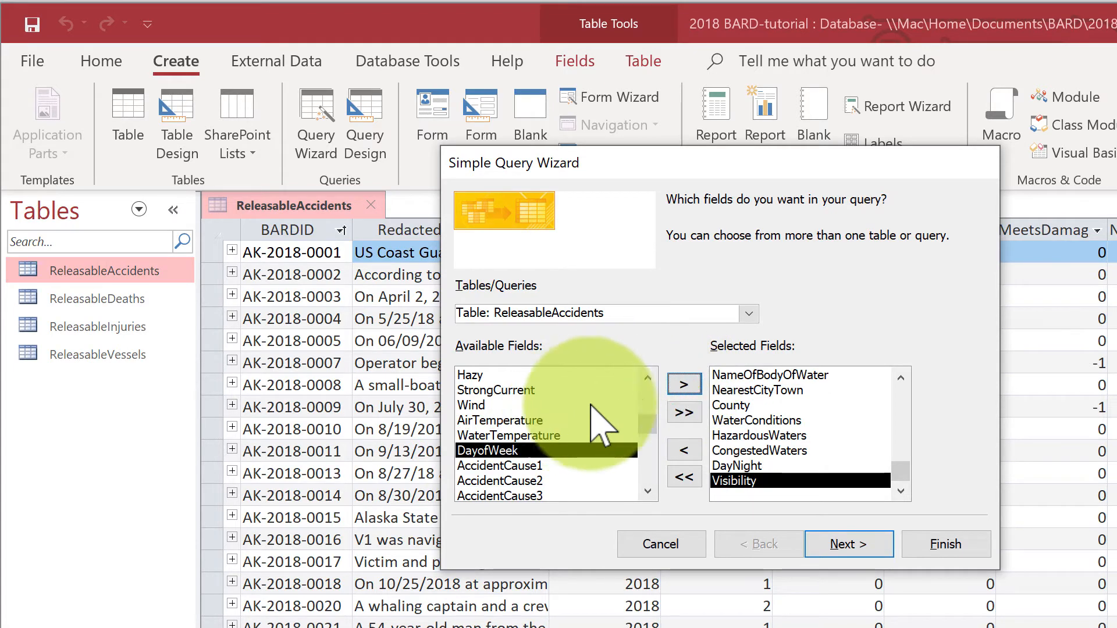
pyautogui.click(682, 382)
# Step: Add AccidentCause1 to AccidentCause3, OtherAccidentCause, MachineryFailure, OtherMachineryFailure, EquipmentFailure and OtherEquipmentFailure to the query
pyautogui.click(682, 383)
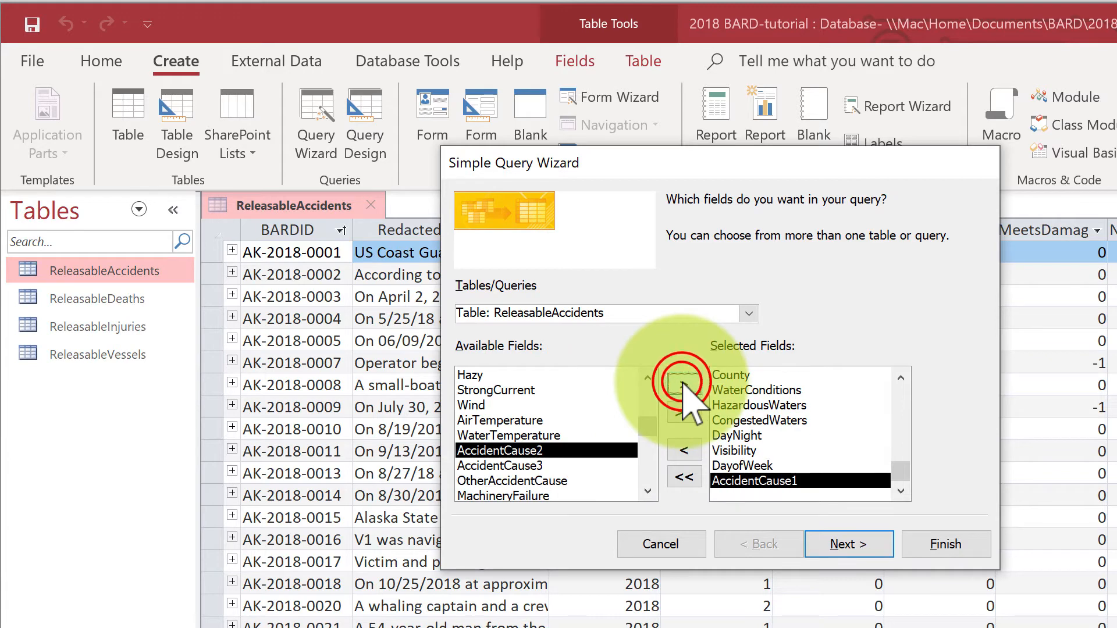
pyautogui.click(681, 382)
pyautogui.click(681, 383)
pyautogui.click(681, 383)
pyautogui.click(682, 383)
pyautogui.click(681, 383)
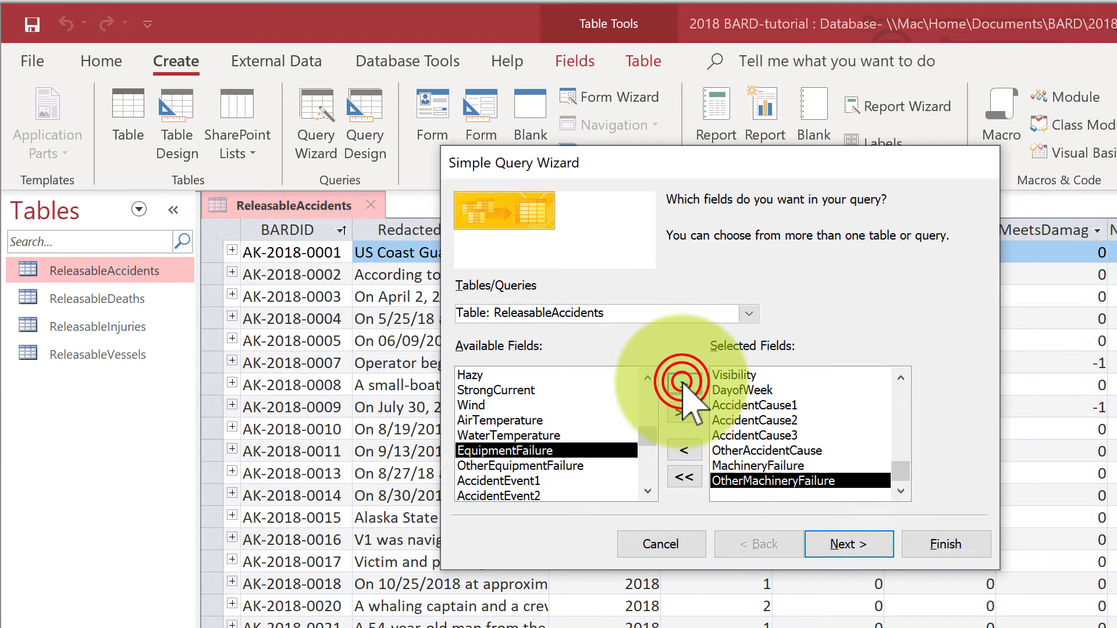
pyautogui.click(682, 383)
pyautogui.click(681, 383)
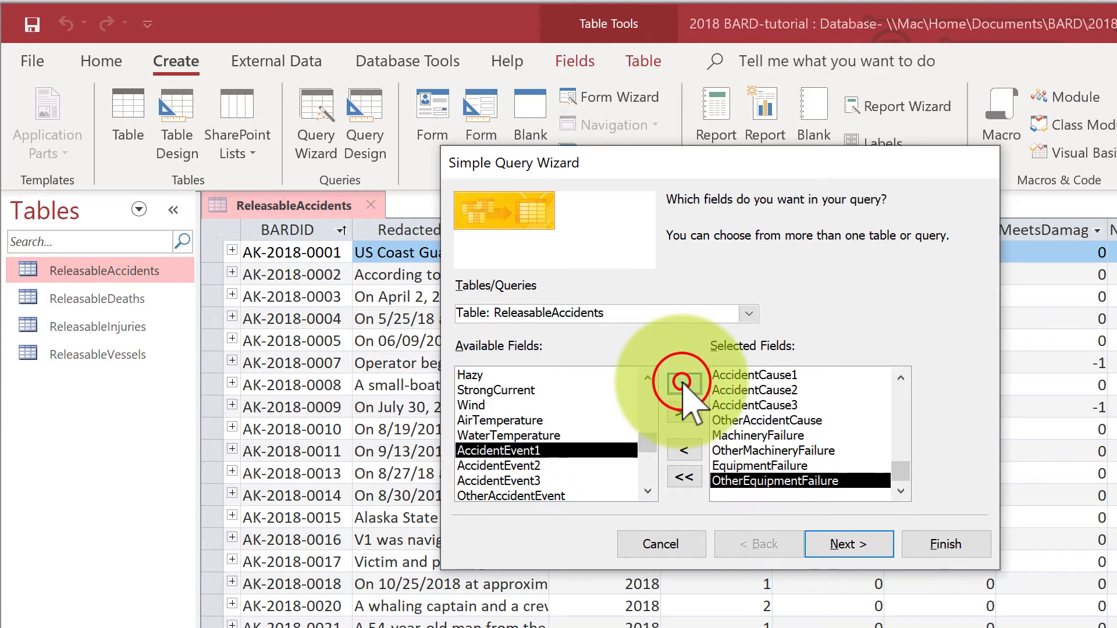
# Step: Add AccidentEvent1, AccidentEvent2, AccidentEvent3, OtherAccidentEvent and StateCaseID from the accidents table to the query
pyautogui.click(681, 383)
pyautogui.click(682, 383)
pyautogui.click(681, 382)
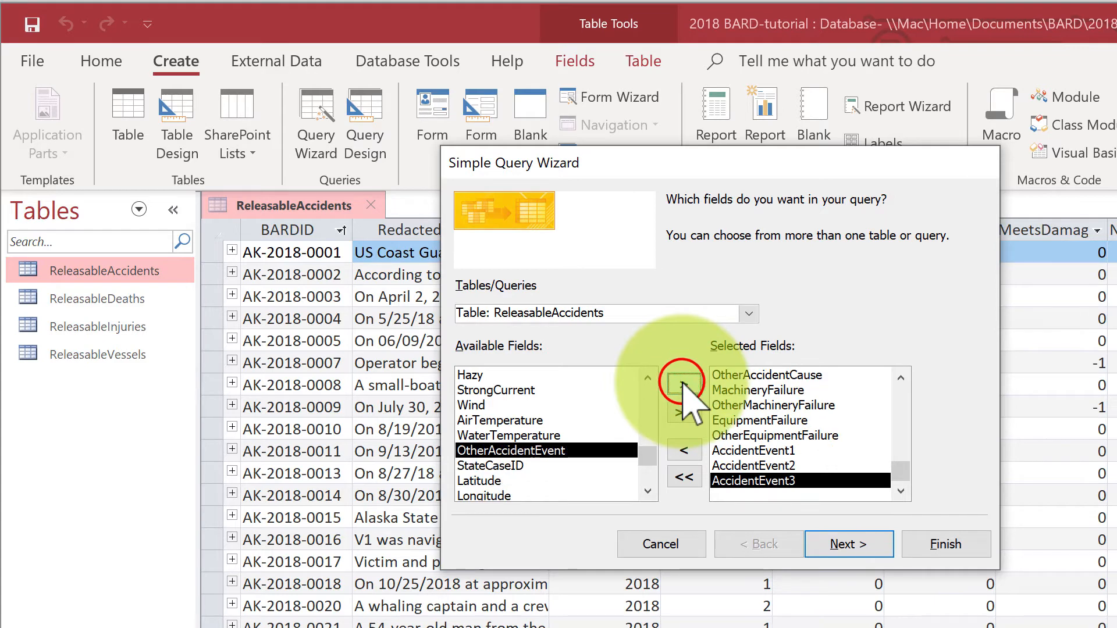
pyautogui.click(681, 383)
pyautogui.click(682, 383)
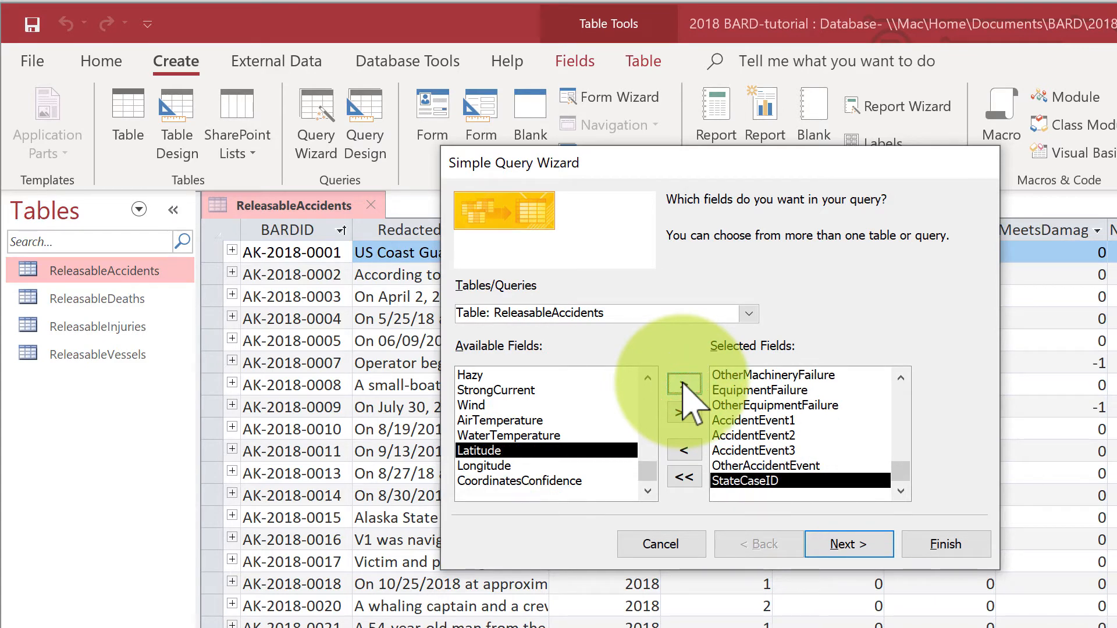
# Step: Switch the field source to the ReleasableVessels table and add its BARDID, VesselID and Year fields to the query
pyautogui.click(749, 314)
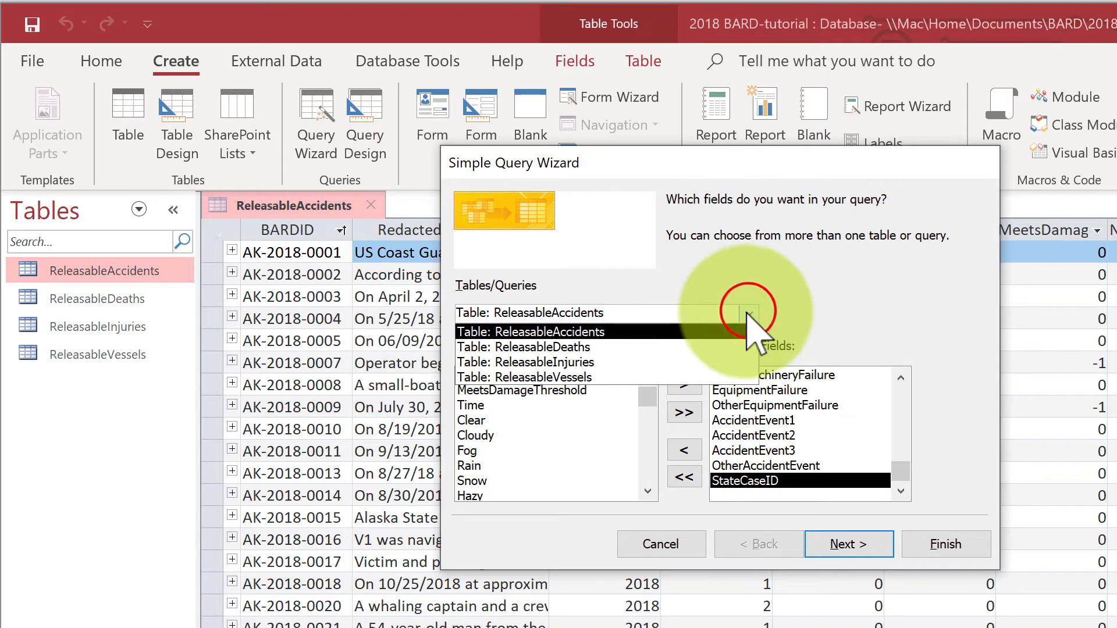
pyautogui.click(599, 378)
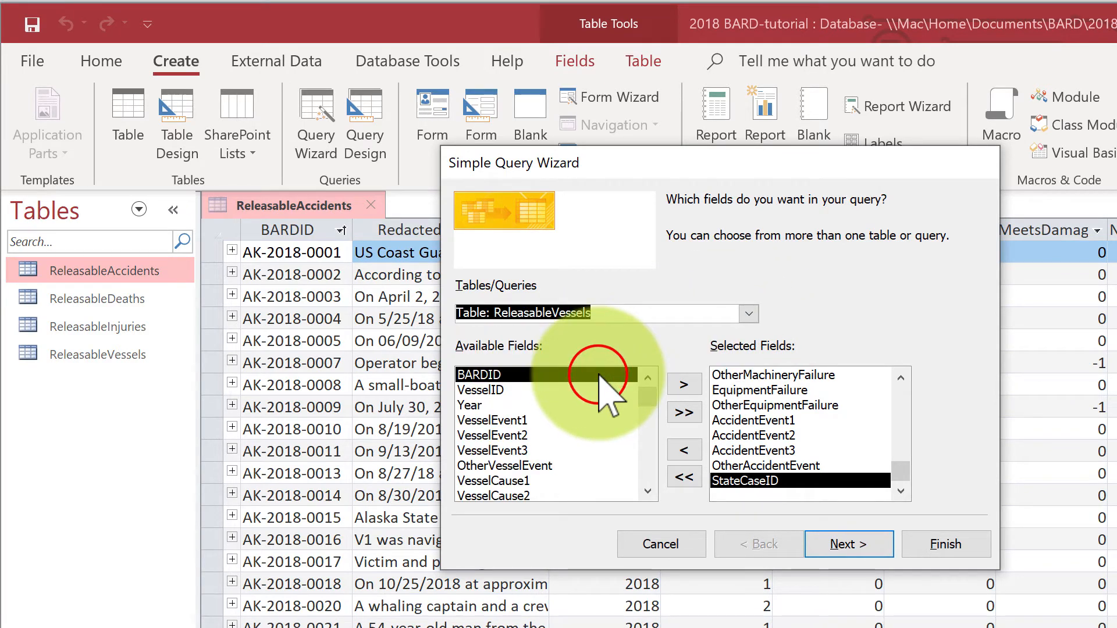
pyautogui.click(685, 384)
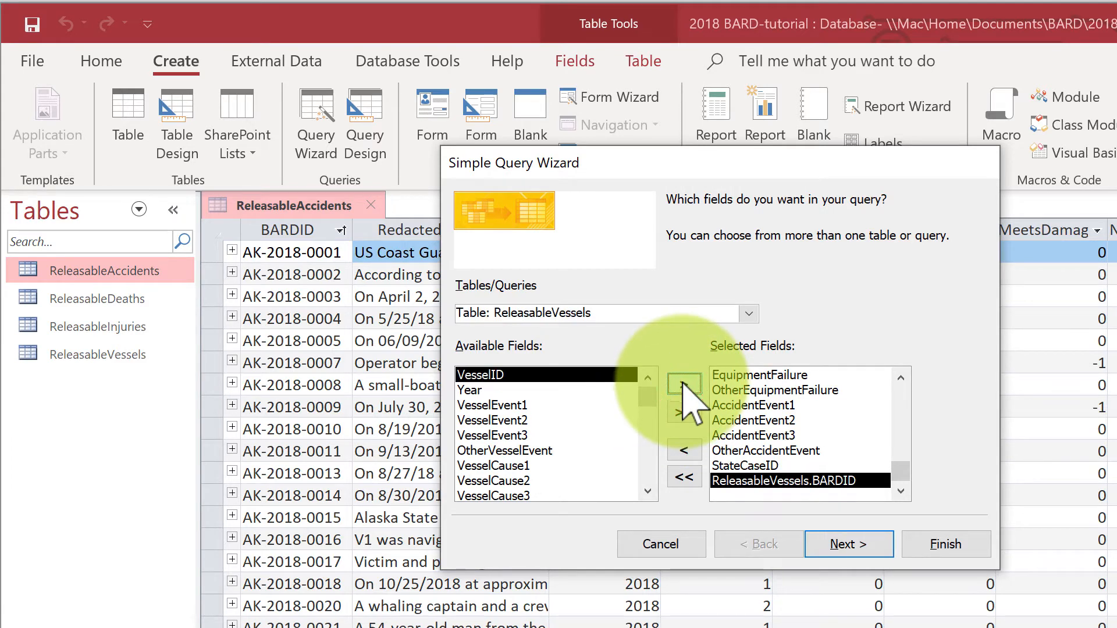
pyautogui.click(685, 384)
pyautogui.click(684, 384)
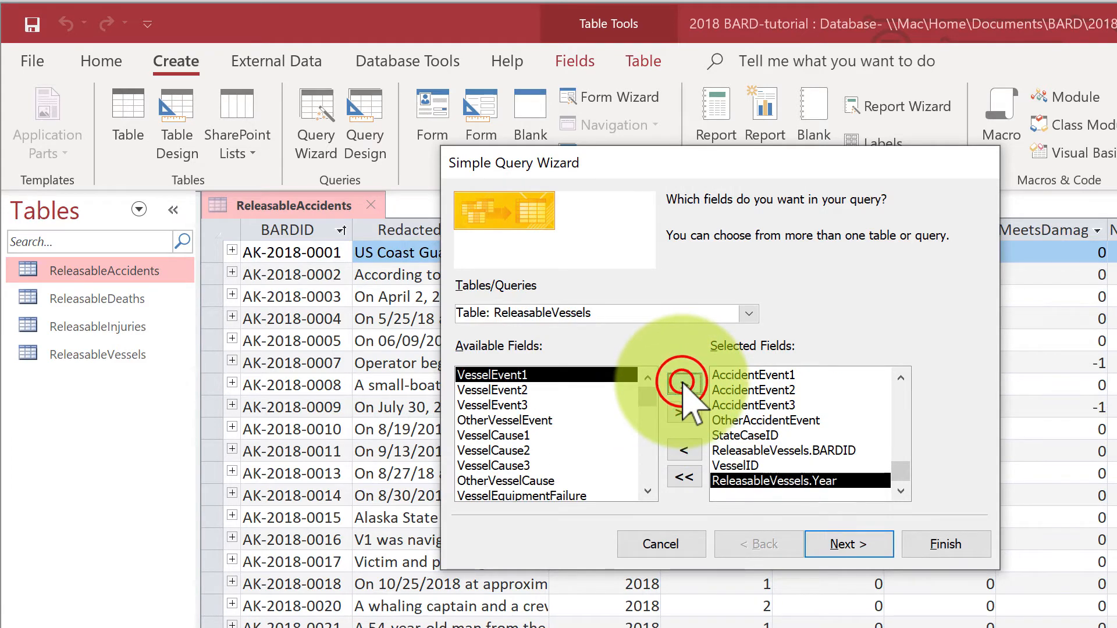
# Step: Add VesselEvent1 to VesselEvent3, OtherVesselEvent, VesselCause1 to VesselCause3 and OtherVesselCause to the query
pyautogui.click(685, 384)
pyautogui.click(684, 384)
pyautogui.click(684, 384)
pyautogui.click(684, 384)
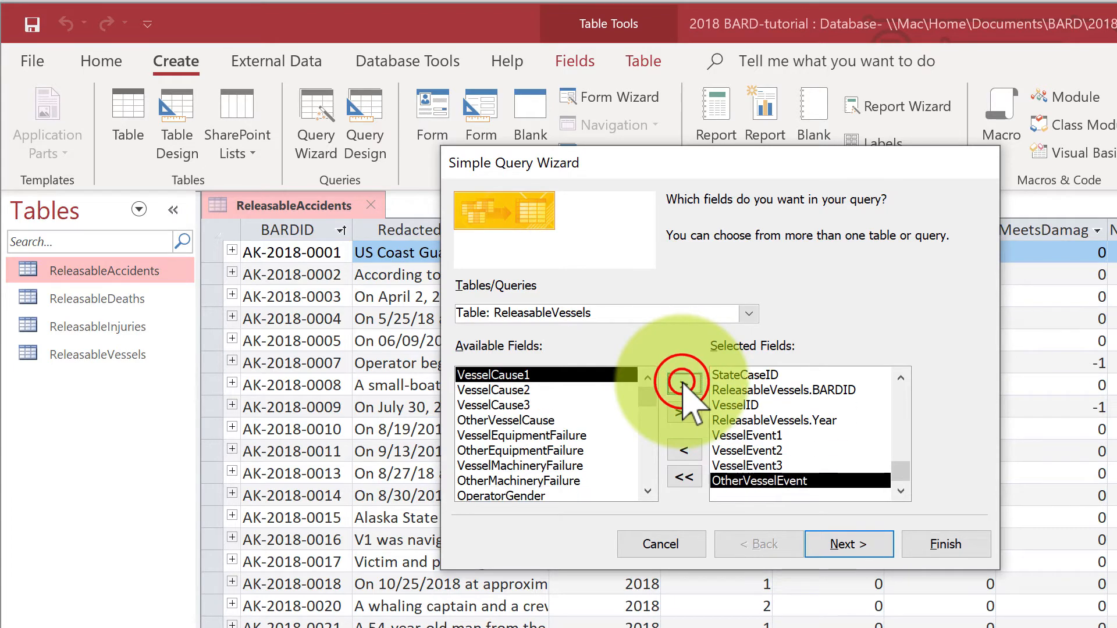
pyautogui.click(684, 384)
pyautogui.click(684, 384)
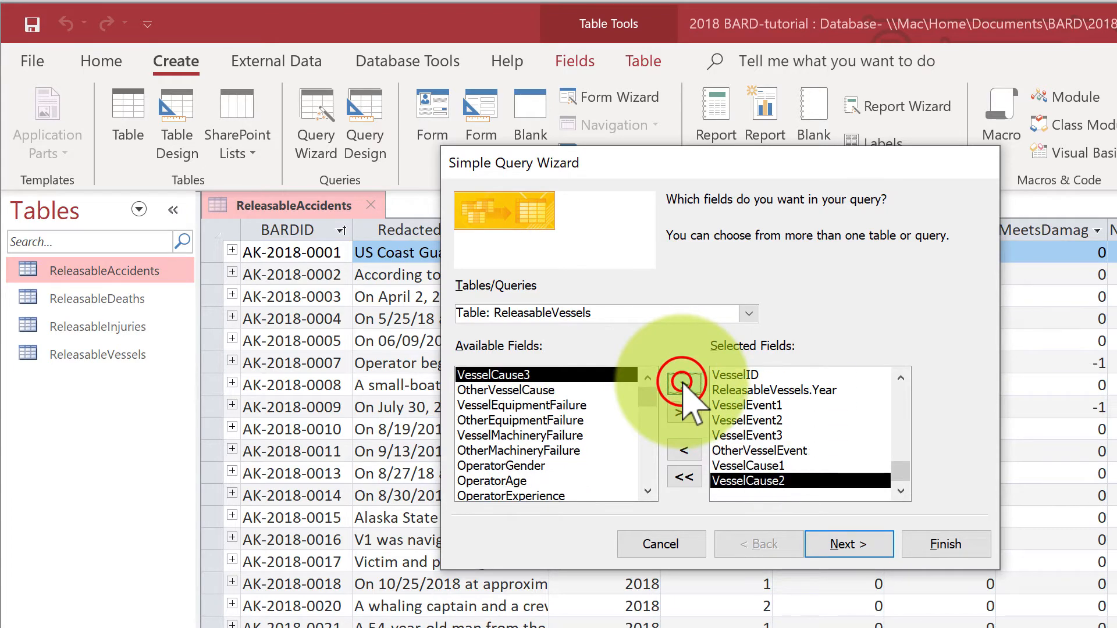
pyautogui.click(684, 384)
pyautogui.click(684, 384)
# Step: Add the vessel fields VesselEquipmentFailure, OtherEquipmentFailure, VesselMachineryFailure and OtherMachineryFailure to the query
pyautogui.click(684, 384)
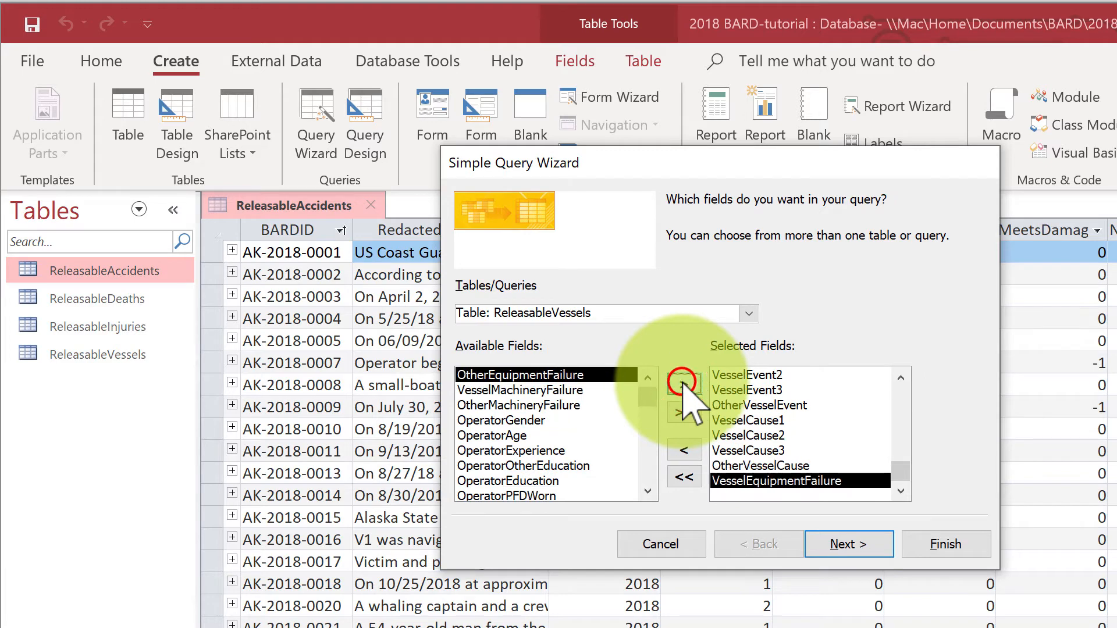
pyautogui.click(684, 384)
pyautogui.click(685, 384)
pyautogui.click(684, 384)
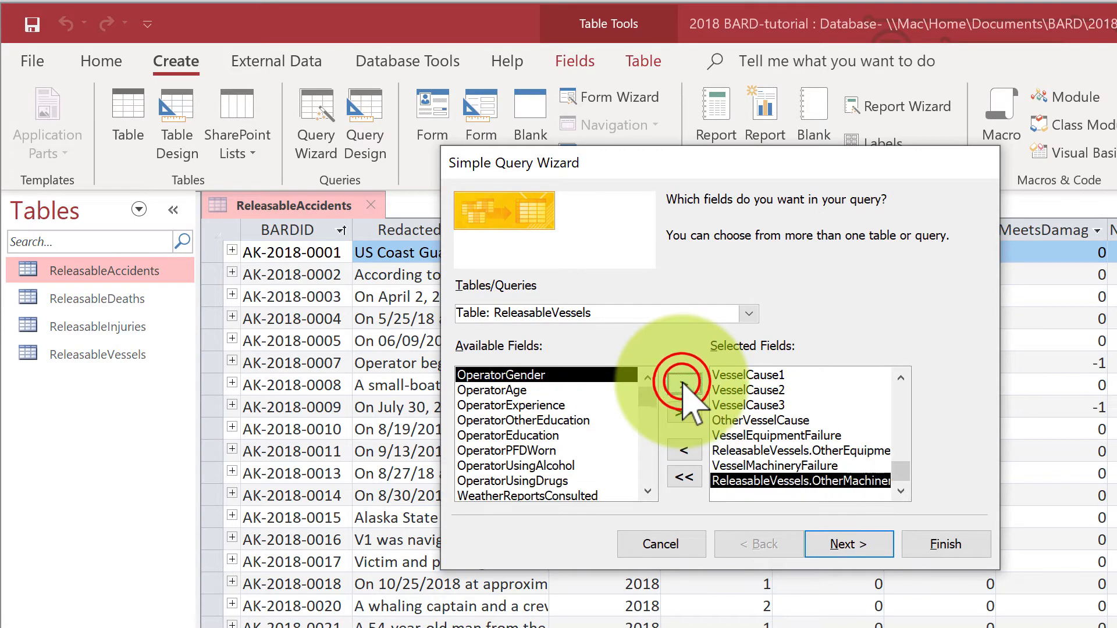
# Step: Add OperatorGender, OperatorAge, OperatorExperience and OperatorEducation to the query, leaving out OperatorOtherEducation
pyautogui.click(684, 384)
pyautogui.click(684, 384)
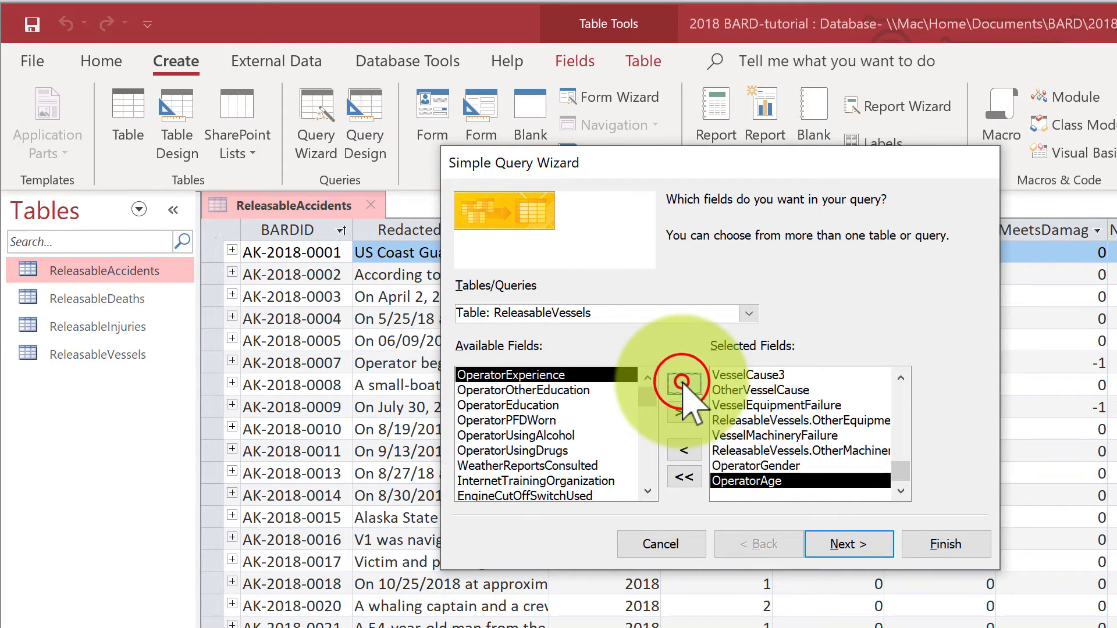
pyautogui.click(684, 384)
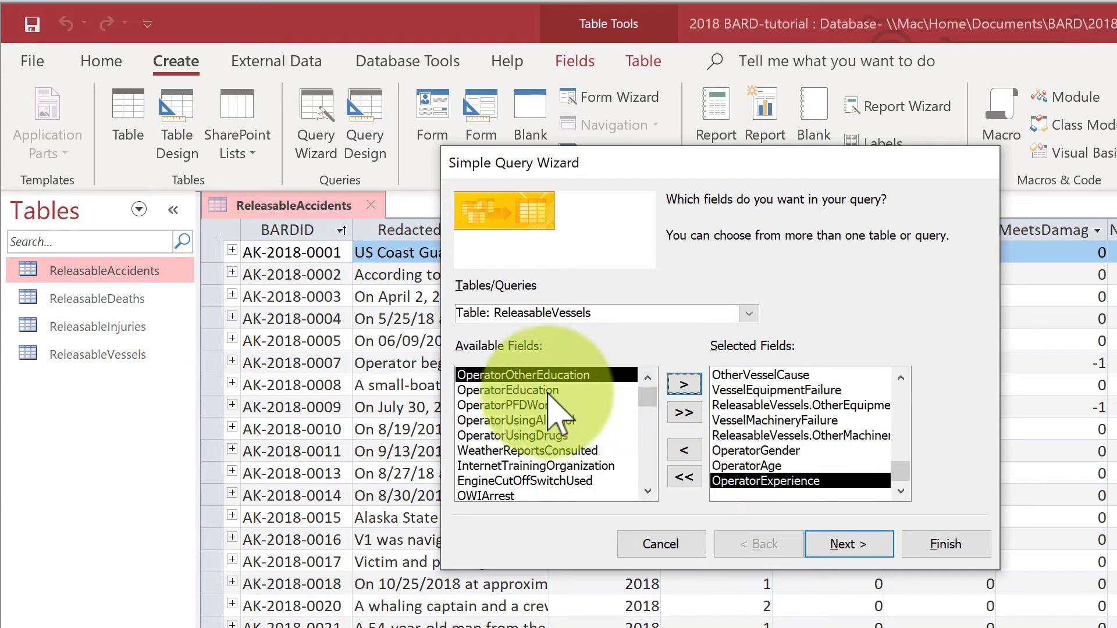
pyautogui.click(539, 389)
pyautogui.click(679, 384)
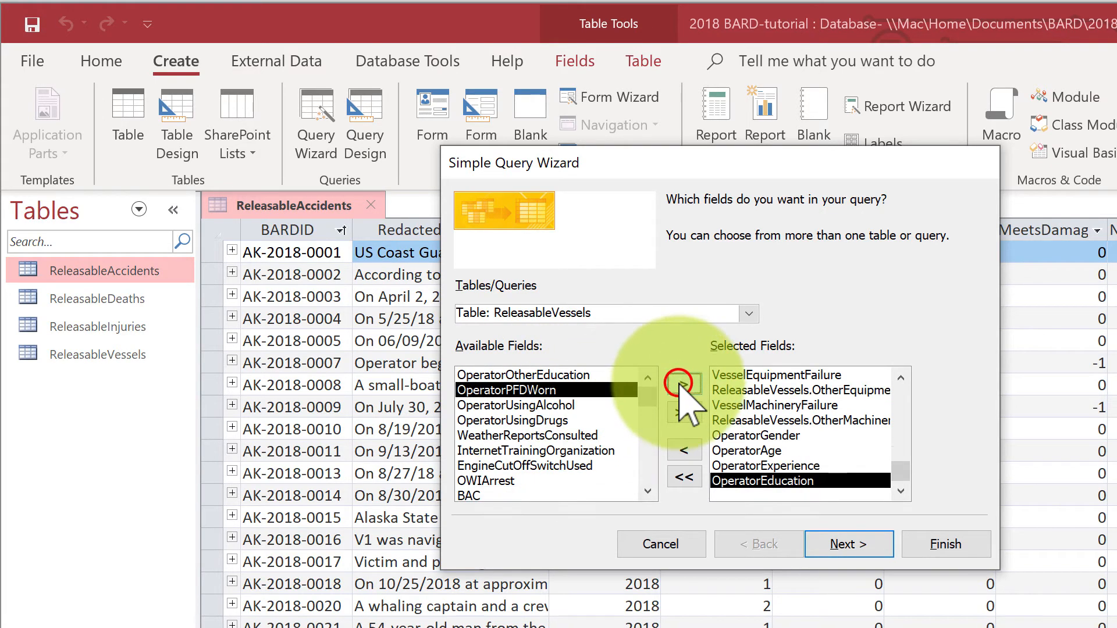
# Step: Add the vessel fields OperatorPFDWorn, OperatorUsingAlcohol and OperatorUsingDrugs to the query
pyautogui.click(682, 384)
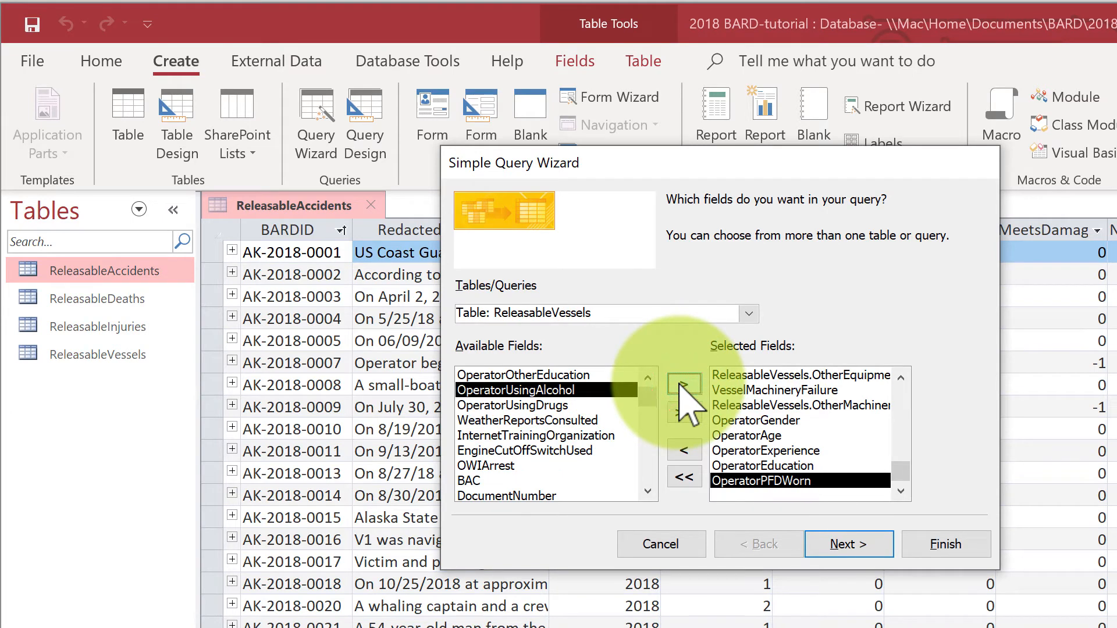
pyautogui.click(680, 383)
pyautogui.click(681, 383)
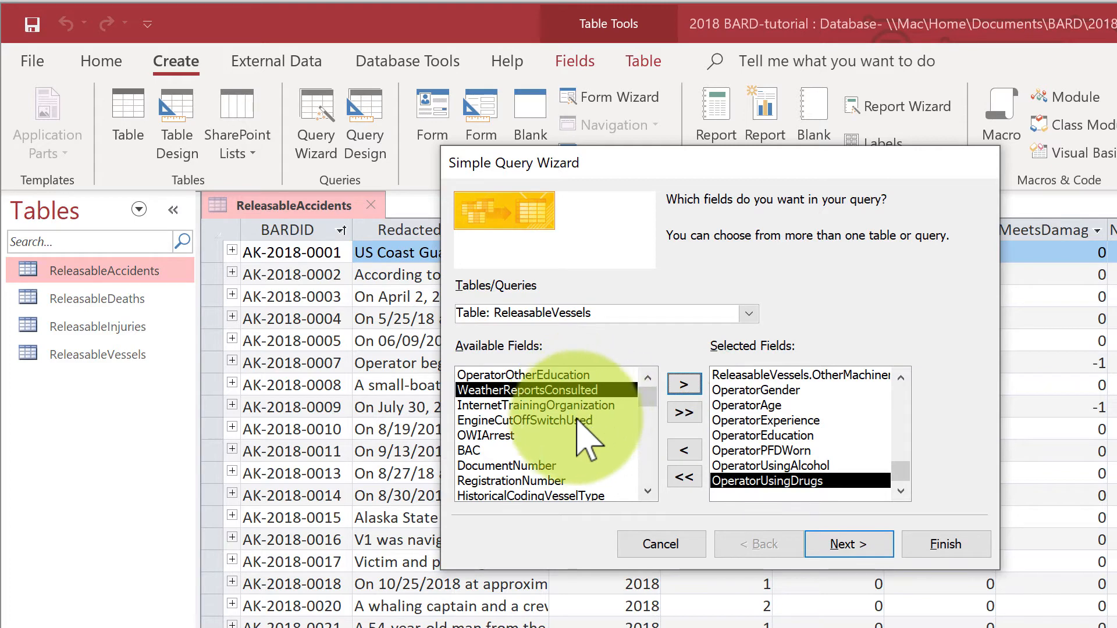
# Step: Add EngineCutOffSwitchUsed, OWIArrest and BAC to the query, leaving out WeatherReportsConsulted and InternetTrainingOrganization
pyautogui.click(576, 420)
pyautogui.click(681, 383)
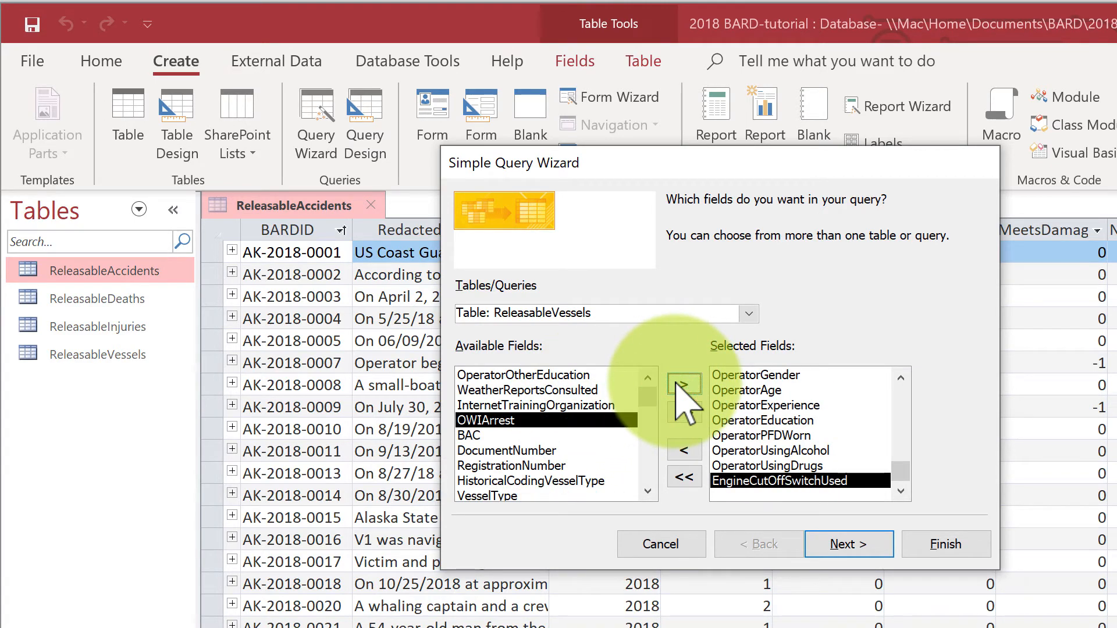
pyautogui.click(681, 384)
pyautogui.click(681, 383)
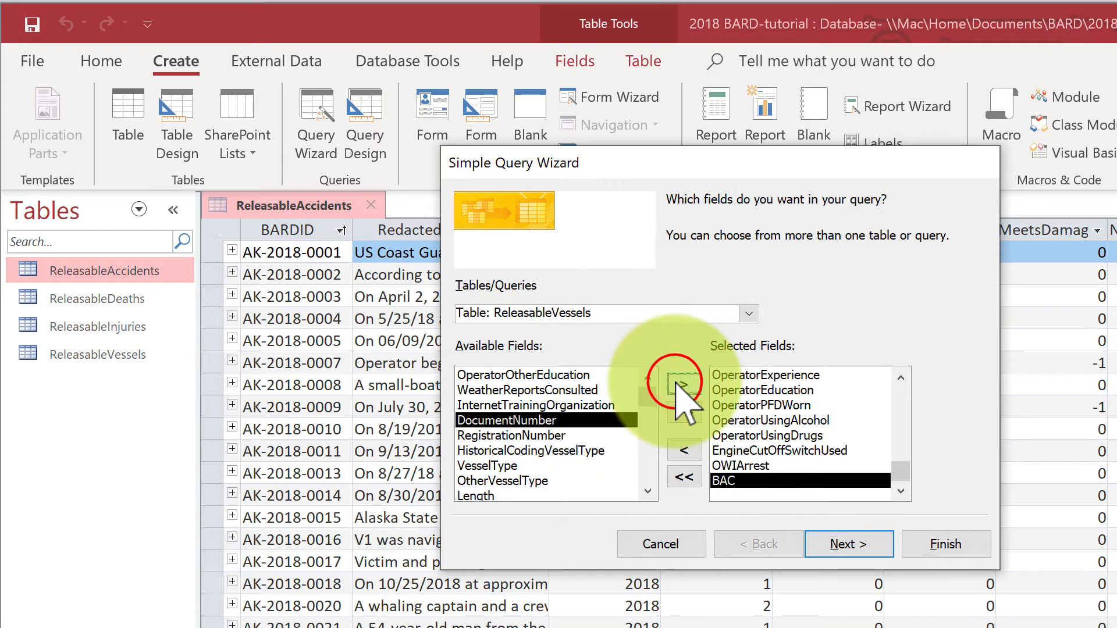
# Step: Add the vessel fields DocumentNumber, RegistrationNumber, HistoricalCodingVesselType, VesselType and OtherVesselType to the query
pyautogui.click(681, 383)
pyautogui.click(680, 383)
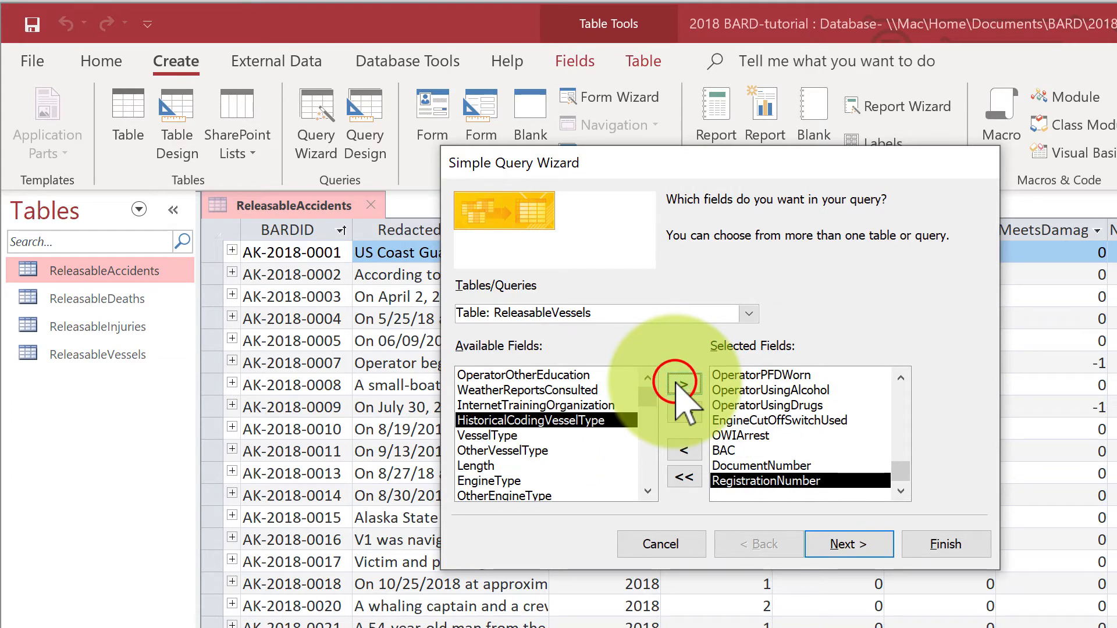
pyautogui.click(680, 384)
pyautogui.click(680, 384)
pyautogui.click(679, 384)
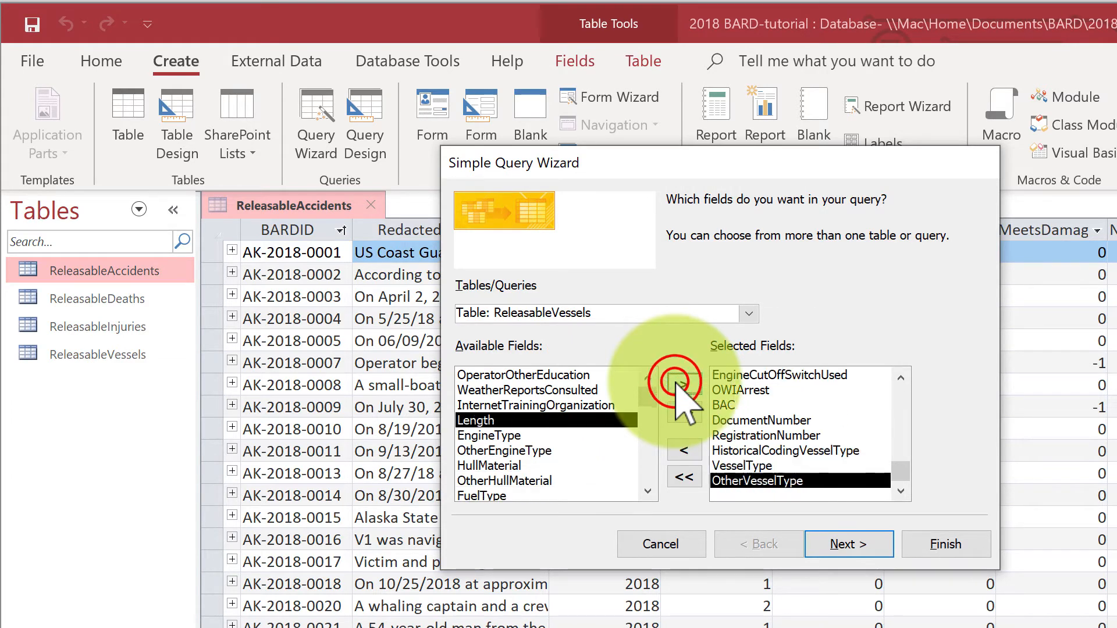
# Step: Add the vessel fields Length, EngineType, OtherEngineType, HullMaterial, OtherHullMaterial and FuelType to the query
pyautogui.click(680, 384)
pyautogui.click(680, 384)
pyautogui.click(679, 384)
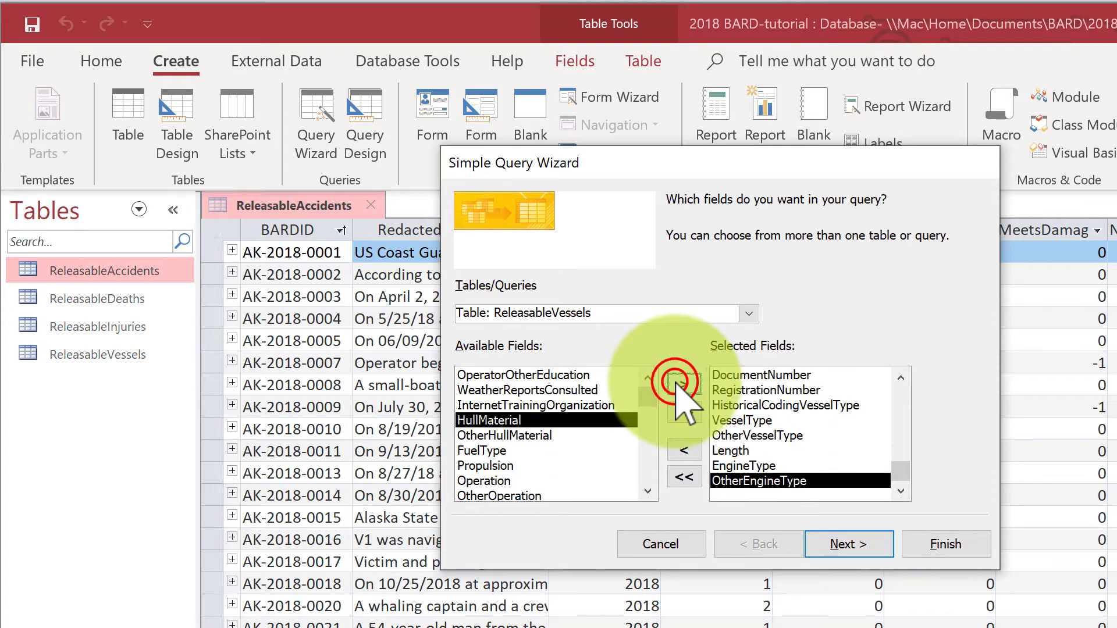
pyautogui.click(680, 384)
pyautogui.click(680, 384)
pyautogui.click(679, 384)
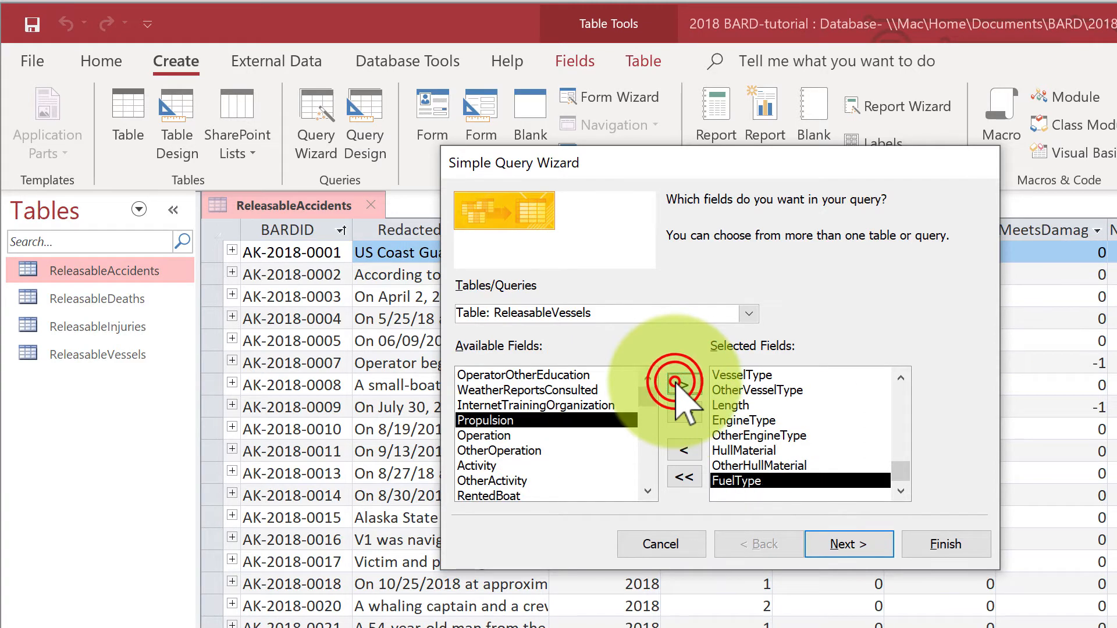
# Step: Add the vessel fields Propulsion, Operation, OtherOperation, Activity, OtherActivity and RentedBoat to the query
pyautogui.click(680, 384)
pyautogui.click(679, 384)
pyautogui.click(680, 384)
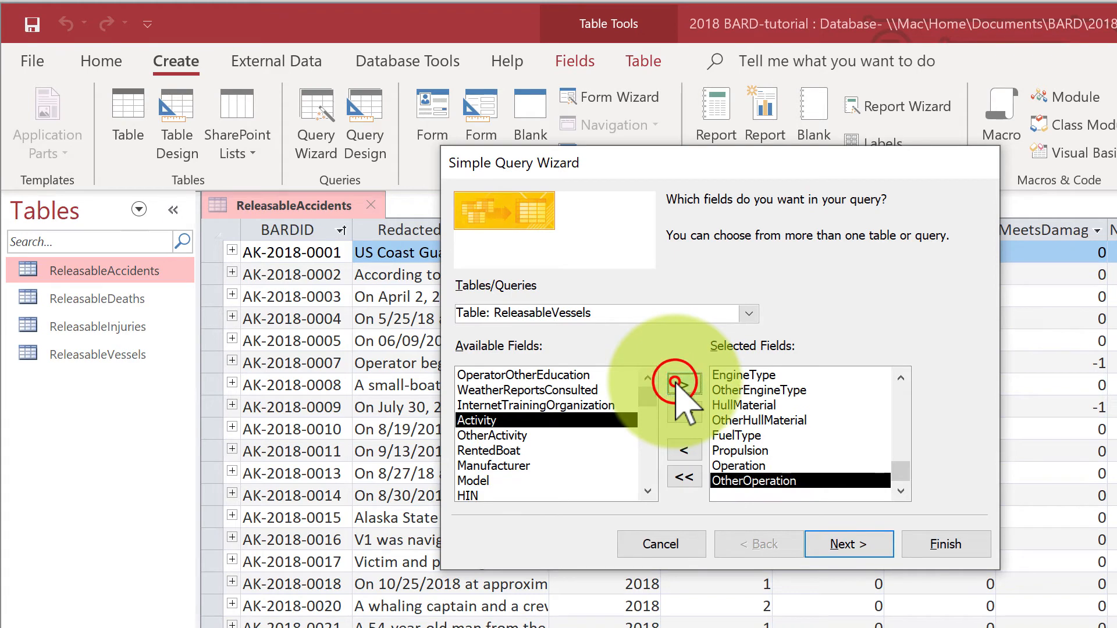
pyautogui.click(680, 384)
pyautogui.click(680, 384)
pyautogui.click(679, 384)
# Step: Add the vessel fields Manufacturer, Model, HIN, EngineManufacturer and VesselName to the query
pyautogui.click(679, 384)
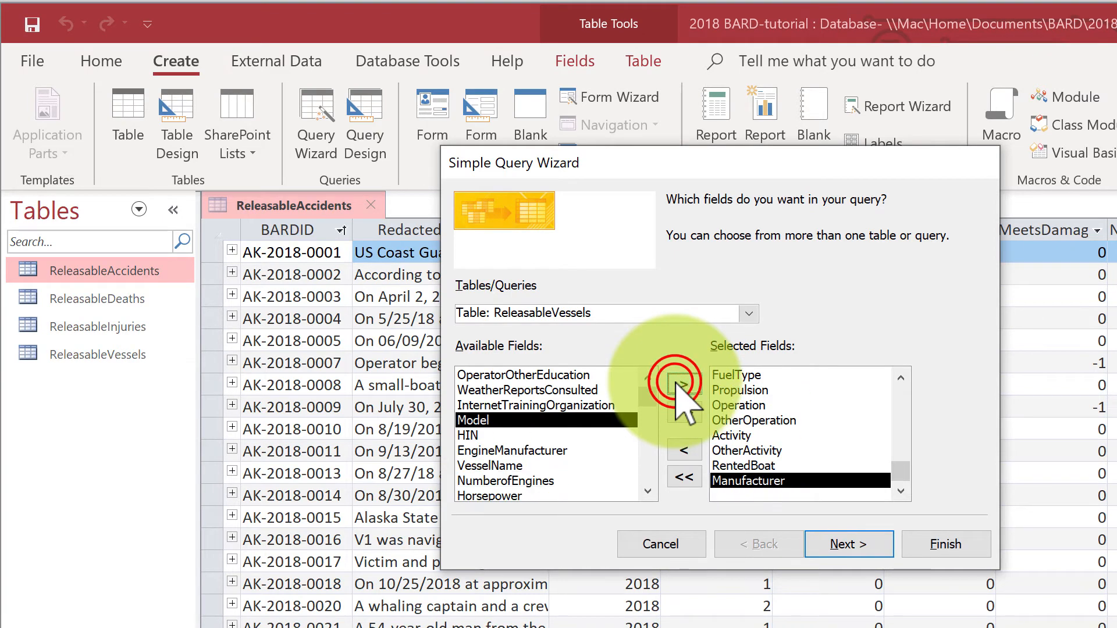
pyautogui.click(680, 384)
pyautogui.click(680, 384)
pyautogui.click(680, 384)
pyautogui.click(680, 384)
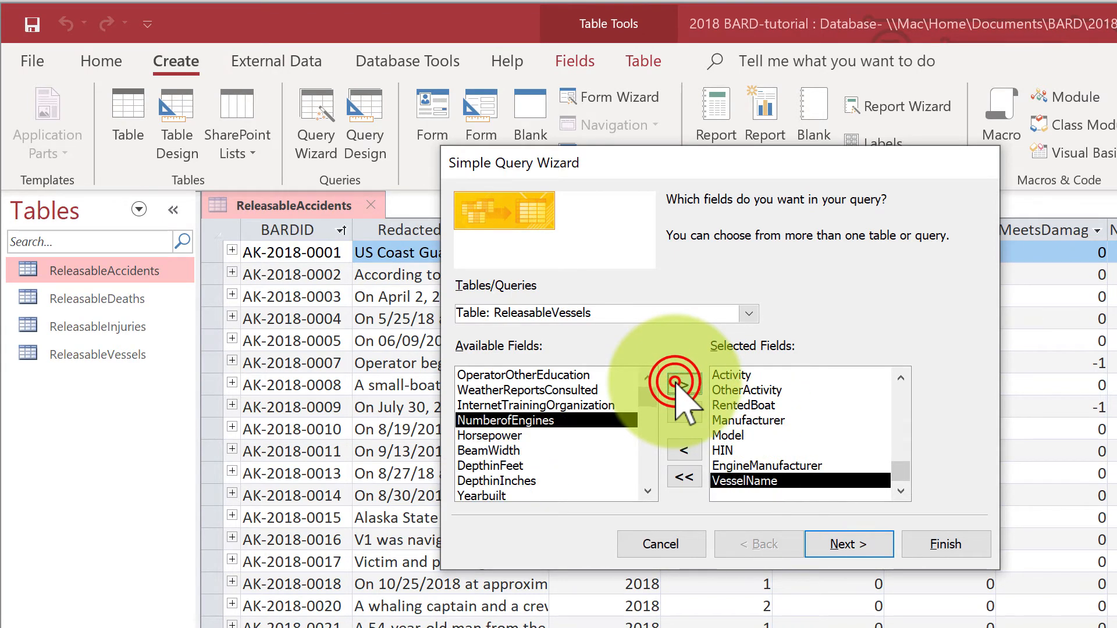
# Step: Add the vessel fields NumberofEngines, Horsepower, BeamWidth, DepthinFeet, DepthinInches and Yearbuilt to the query
pyautogui.click(680, 384)
pyautogui.click(680, 384)
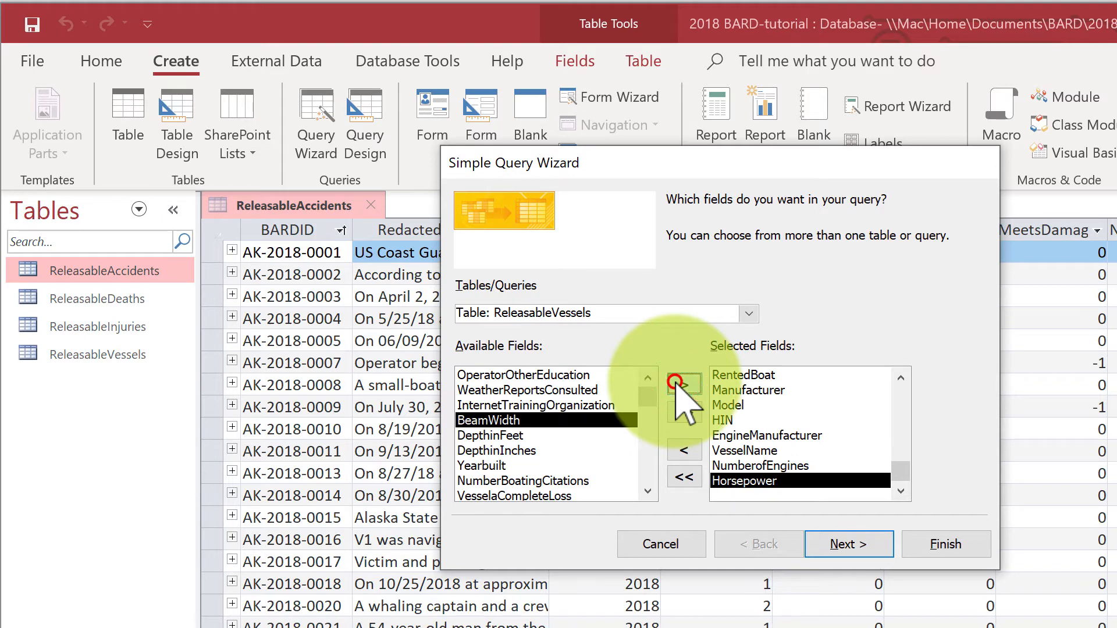
pyautogui.click(680, 384)
pyautogui.click(680, 384)
pyautogui.click(679, 384)
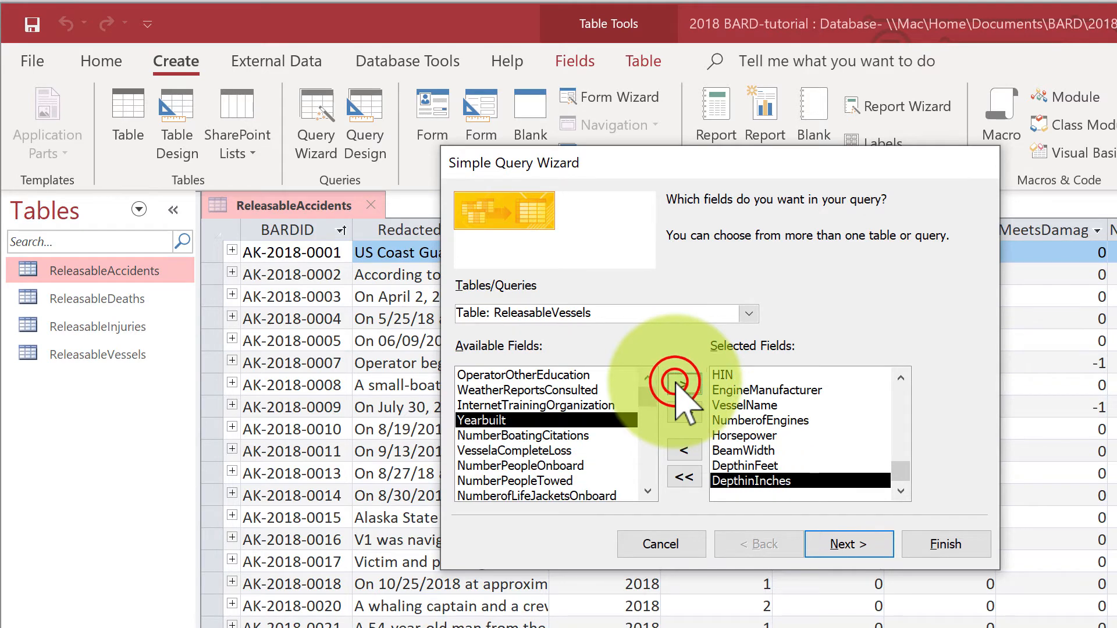
pyautogui.click(679, 384)
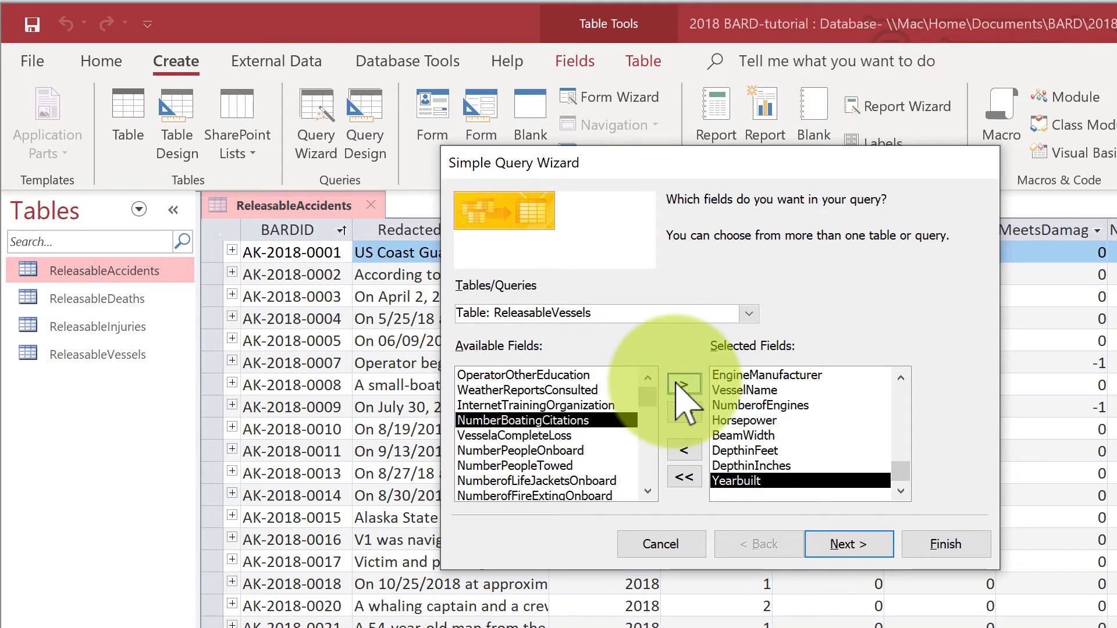
# Step: Add the vessel fields NumberBoatingCitations, VesselaCompleteLoss, NumberPeopleOnboard and NumberPeopleTowed to the query
pyautogui.click(679, 384)
pyautogui.click(679, 384)
pyautogui.click(680, 384)
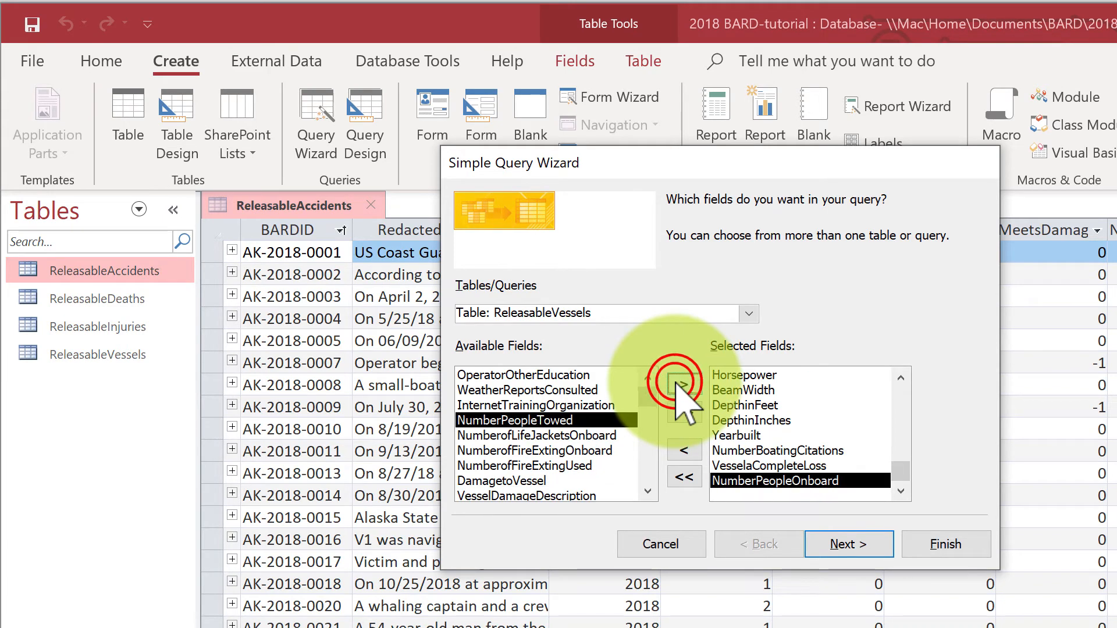
pyautogui.click(679, 384)
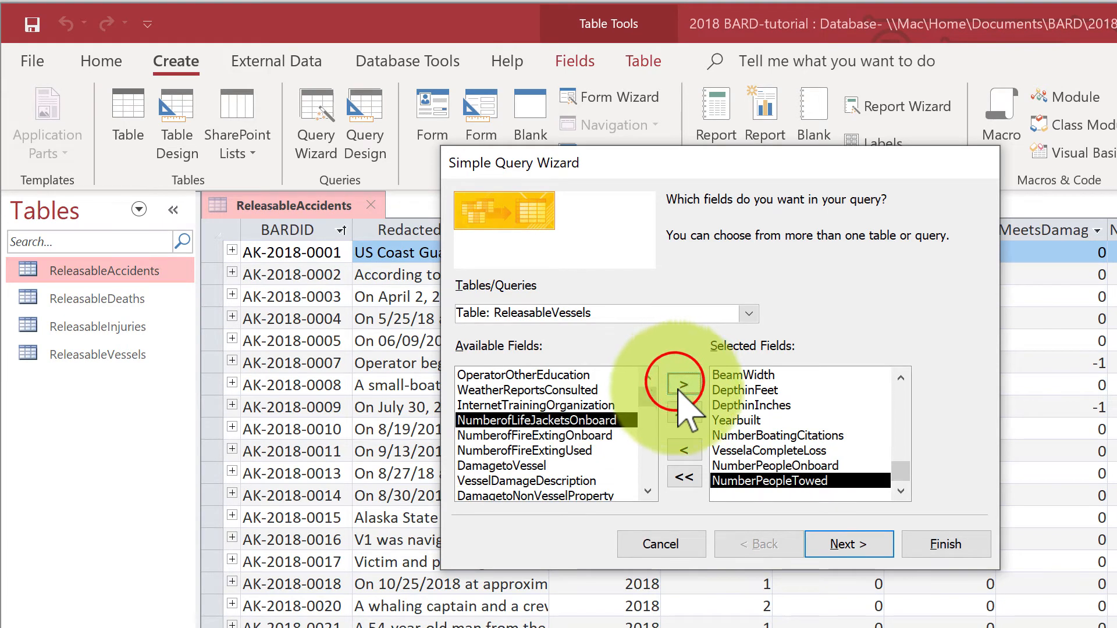
# Step: Add DamagetoVessel, VesselDamageDescription, DamagetoNonVesselProperty and the non-vessel property damage description to the query, leaving out the life jacket and fire extinguisher counts
pyautogui.click(503, 451)
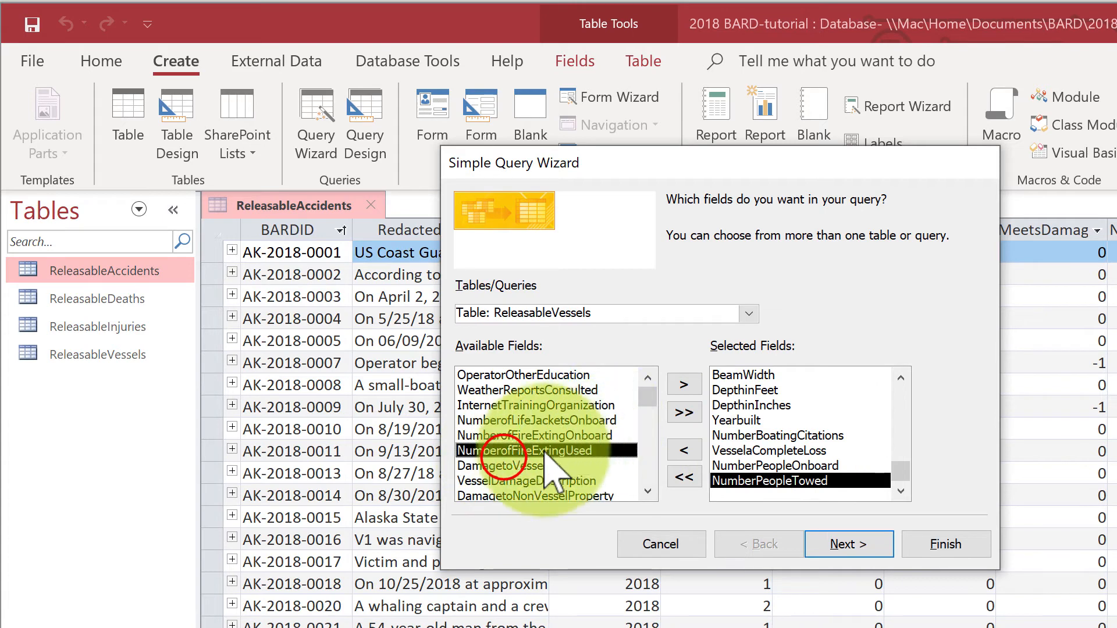
pyautogui.click(512, 465)
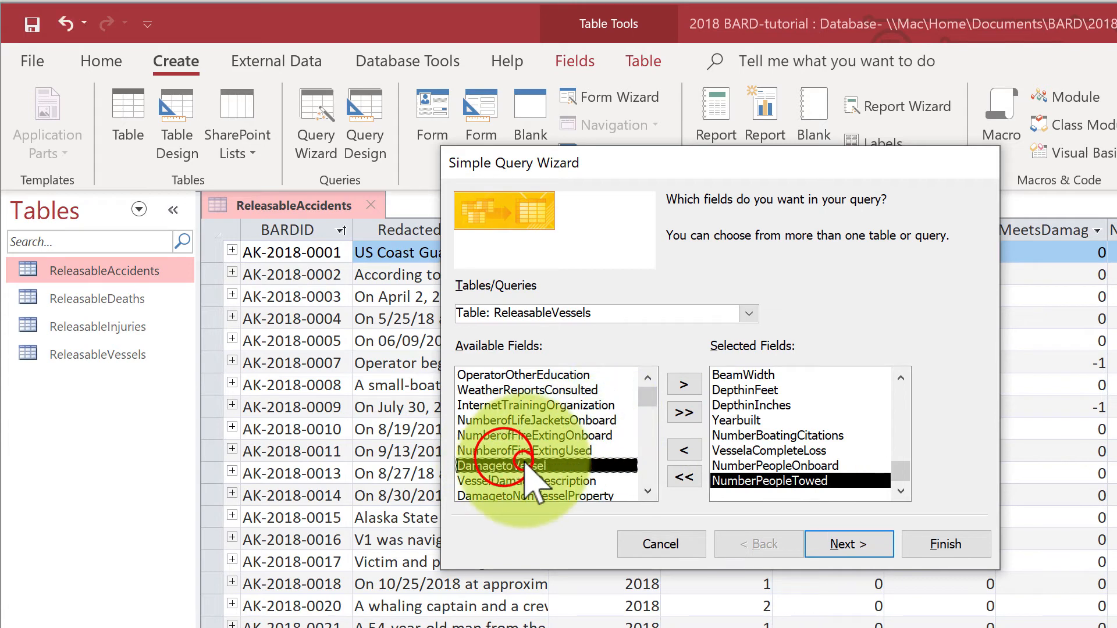
pyautogui.click(682, 384)
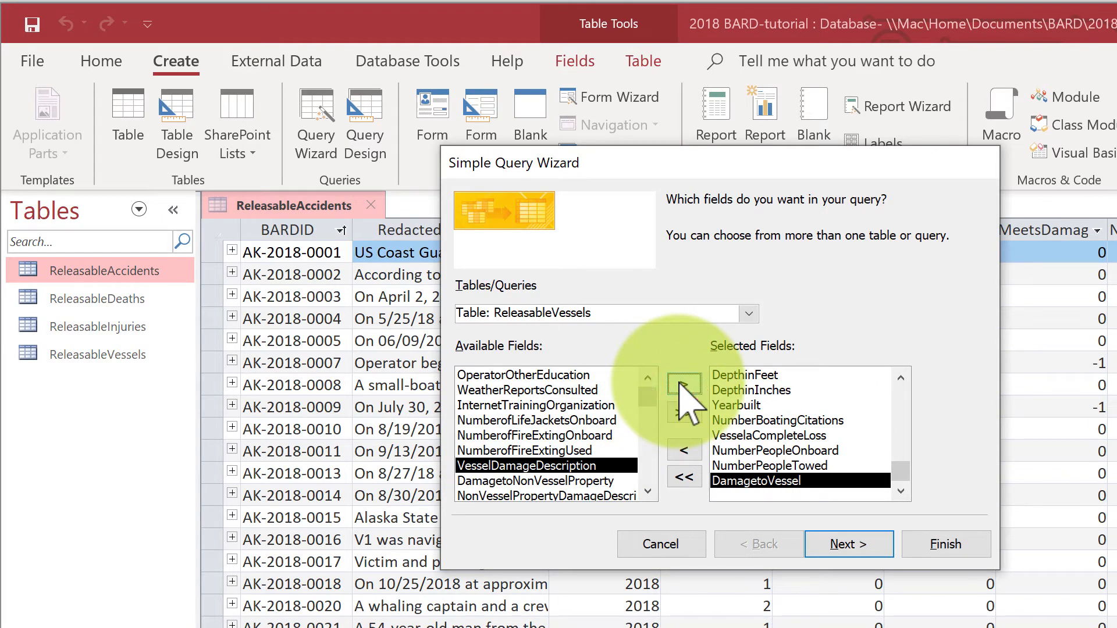
pyautogui.click(682, 384)
pyautogui.click(681, 384)
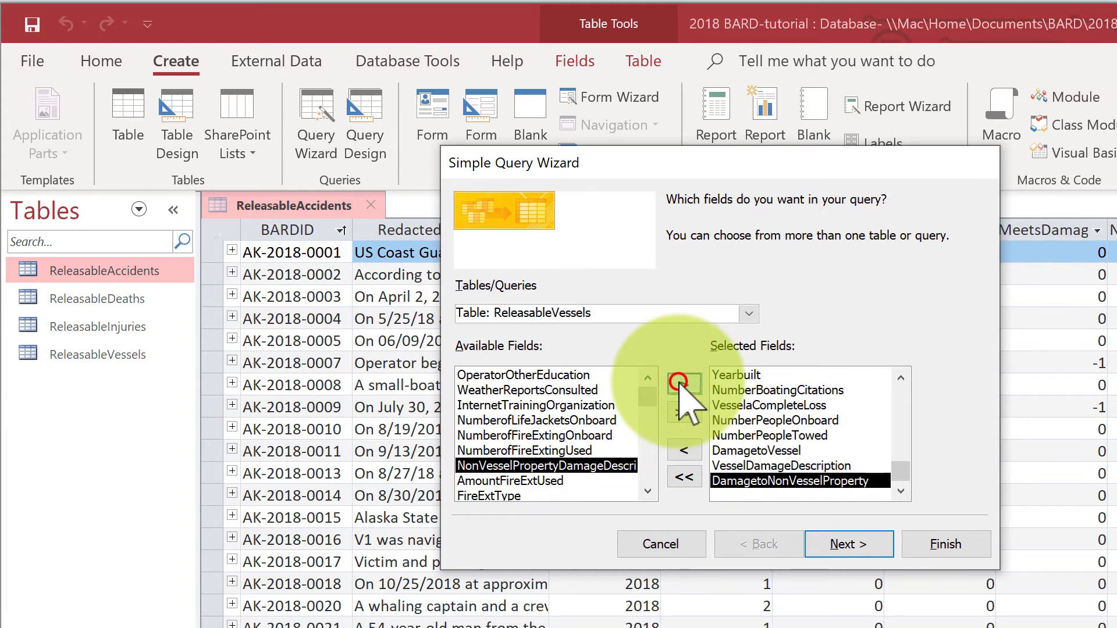
pyautogui.click(682, 384)
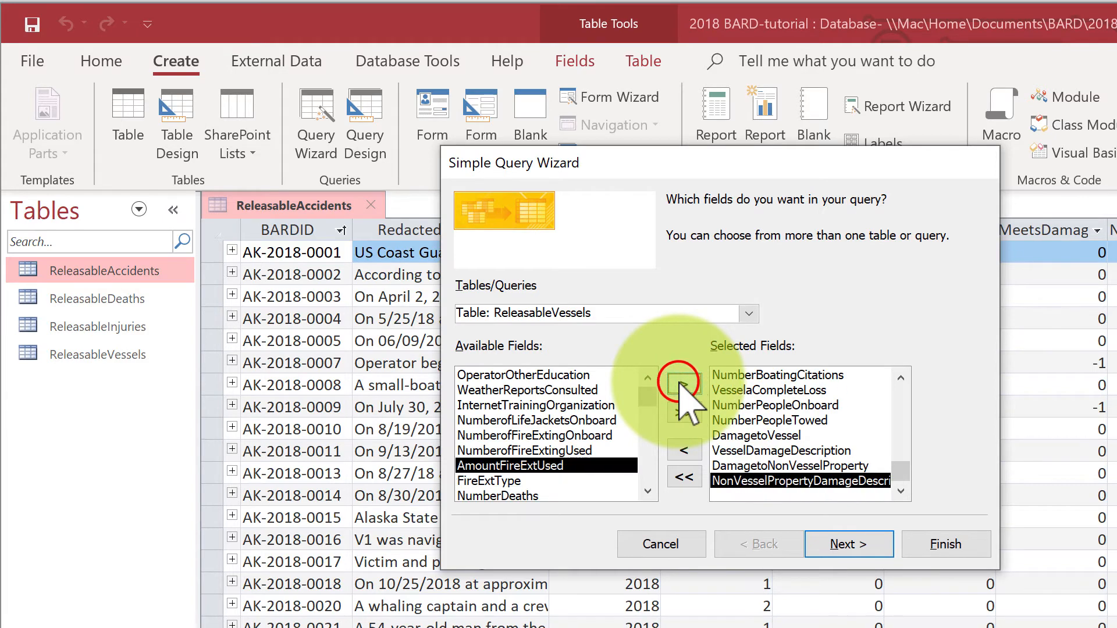
# Step: Add the vessel fields NumberDeaths and NumberInjured to the query, leaving out AmountFireExtUsed and FireExtType
pyautogui.click(647, 492)
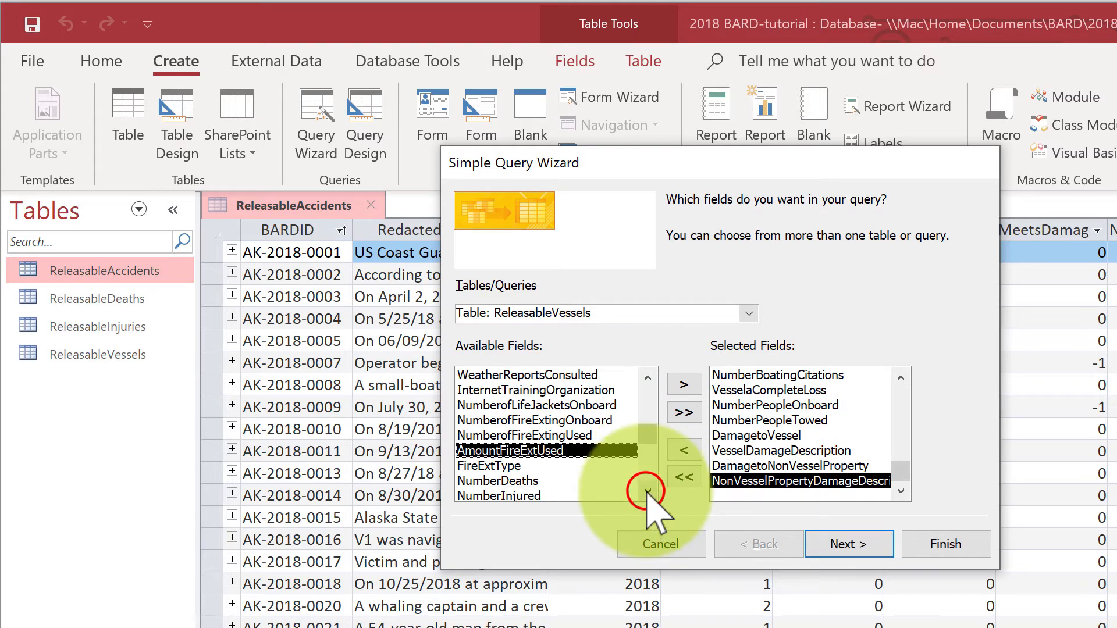
pyautogui.click(647, 492)
pyautogui.click(526, 465)
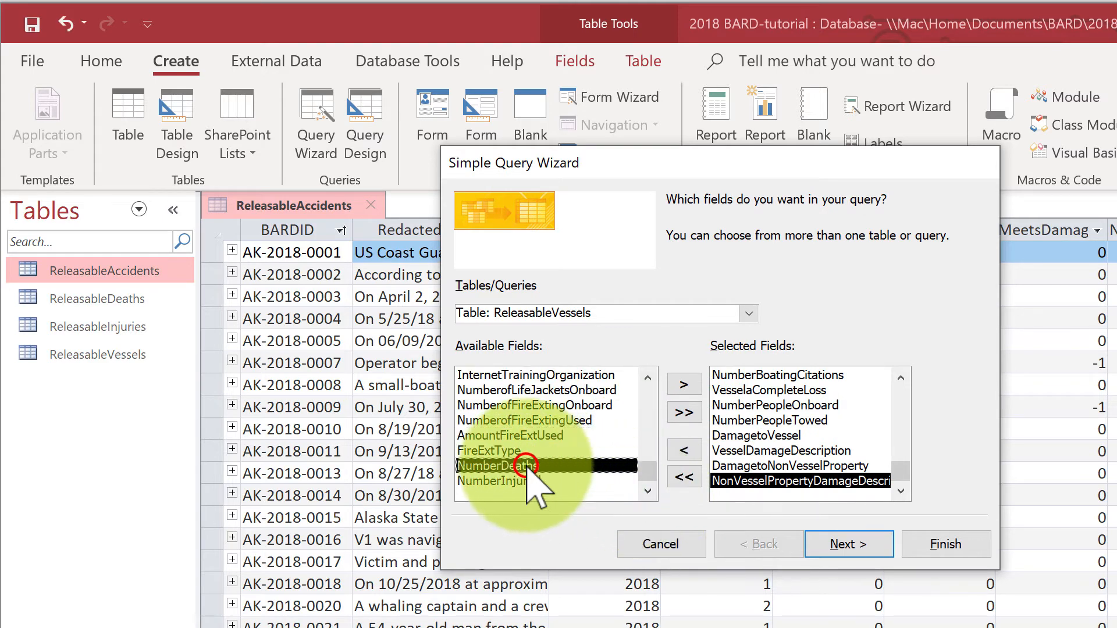
pyautogui.click(684, 384)
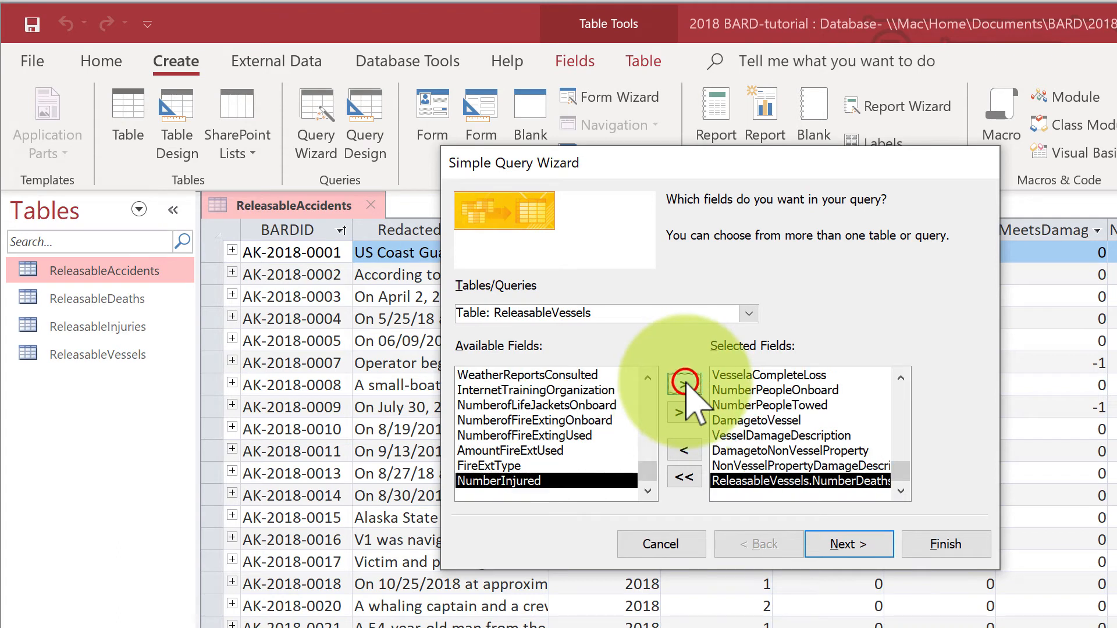
pyautogui.click(685, 384)
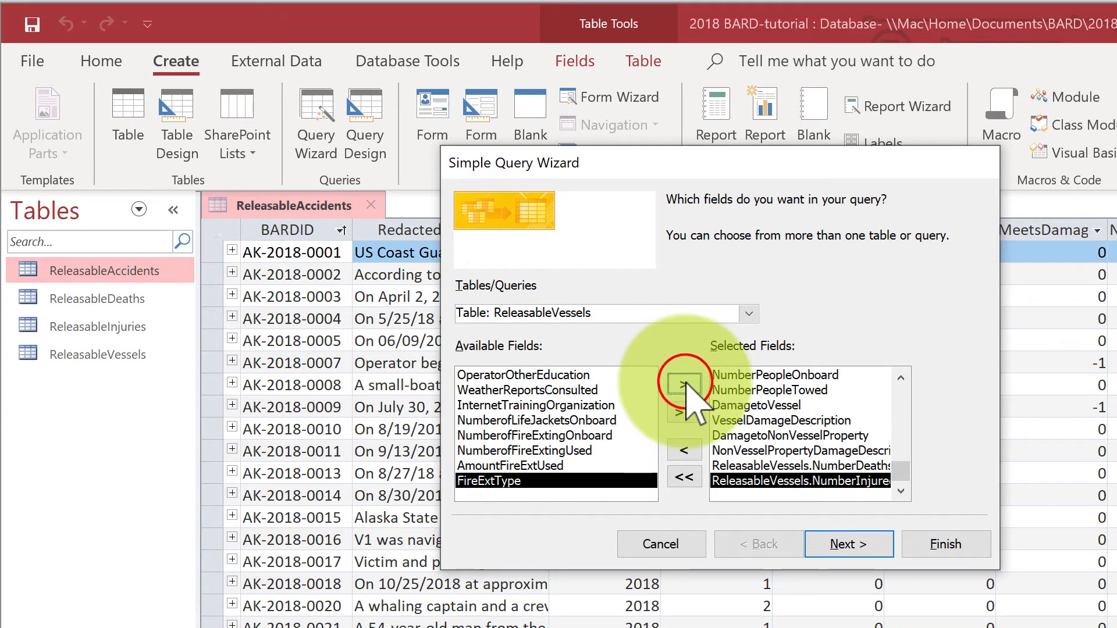
# Step: Finish the wizard as a detail query showing every field of every record, and close the ReleasableAccidents table
pyautogui.click(854, 552)
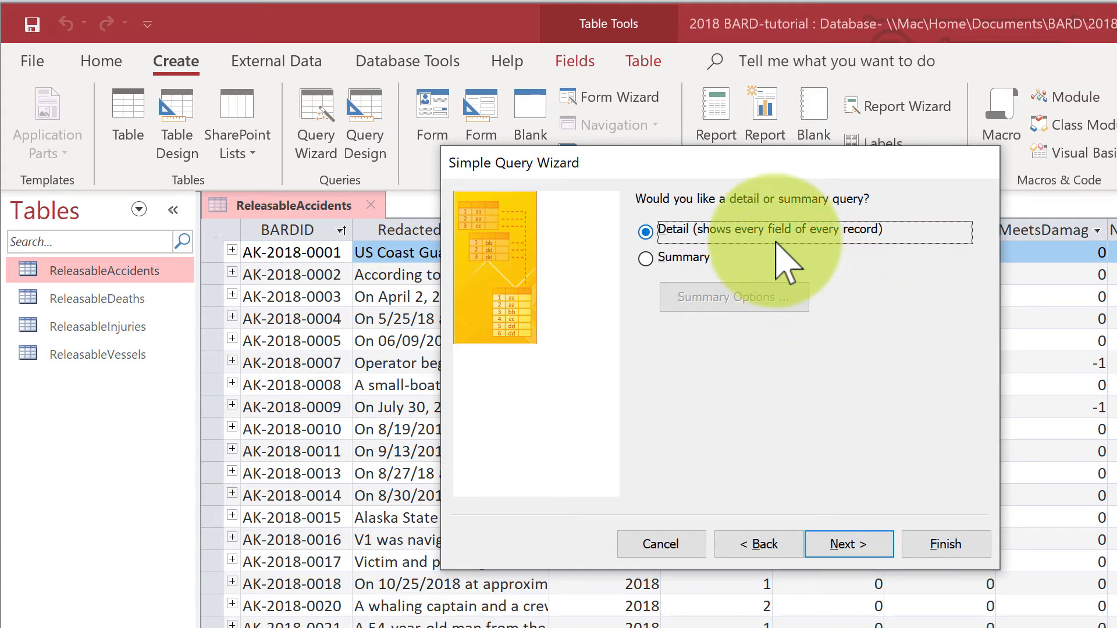
pyautogui.click(946, 552)
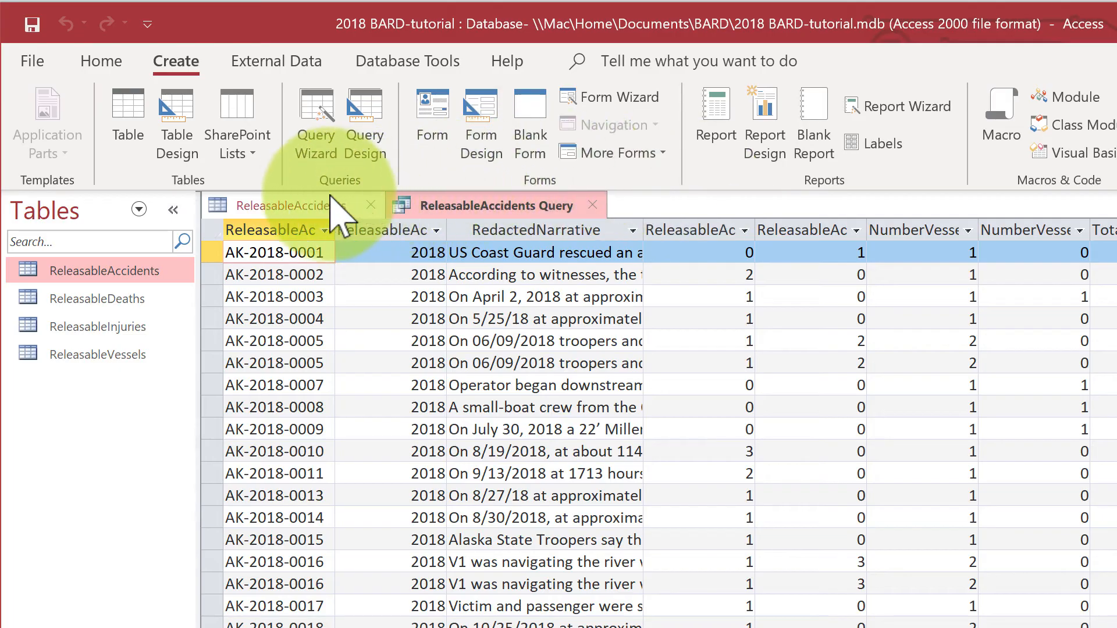
pyautogui.click(370, 206)
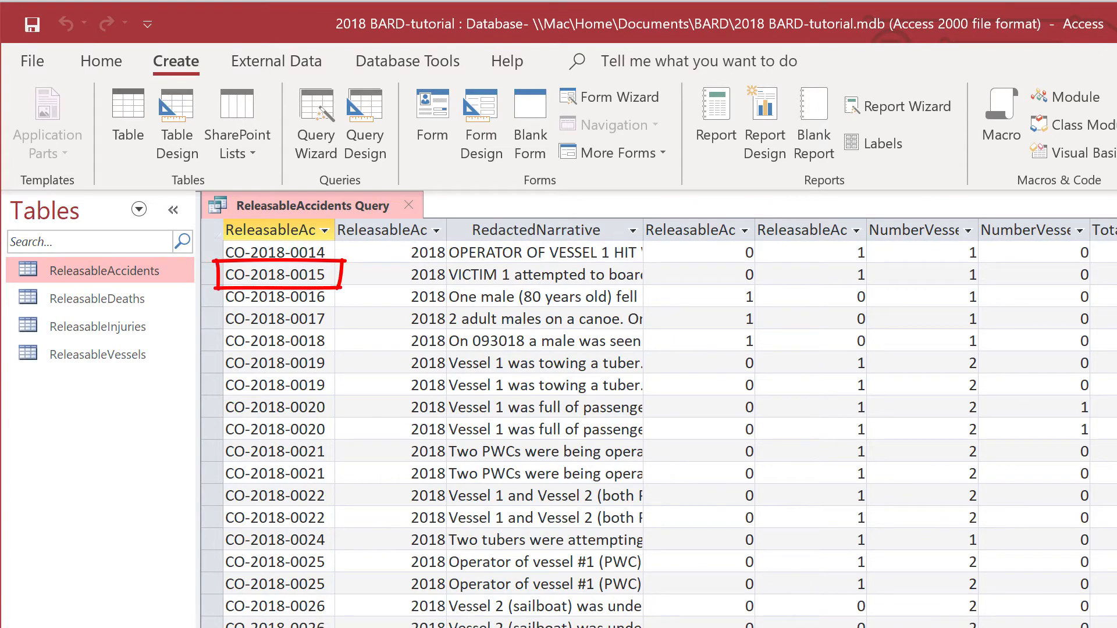
# Step: Examine record CO-2018-0015 across the query's accident event, operator and vessel columns, and close the query
pyautogui.hscroll(5, 659, 422)
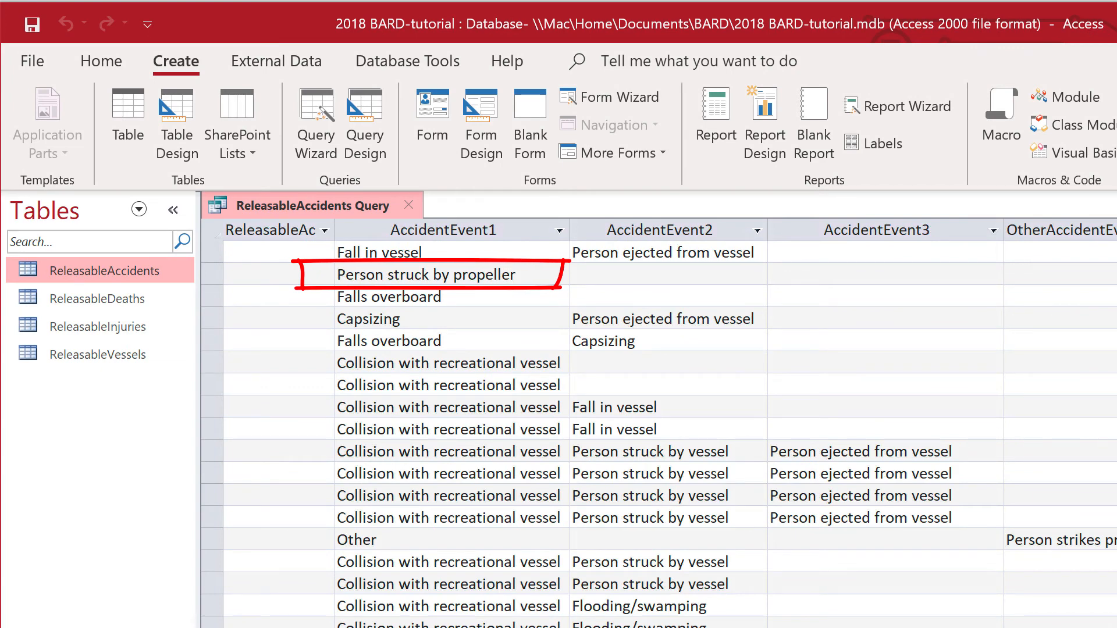
pyautogui.hscroll(15, 659, 431)
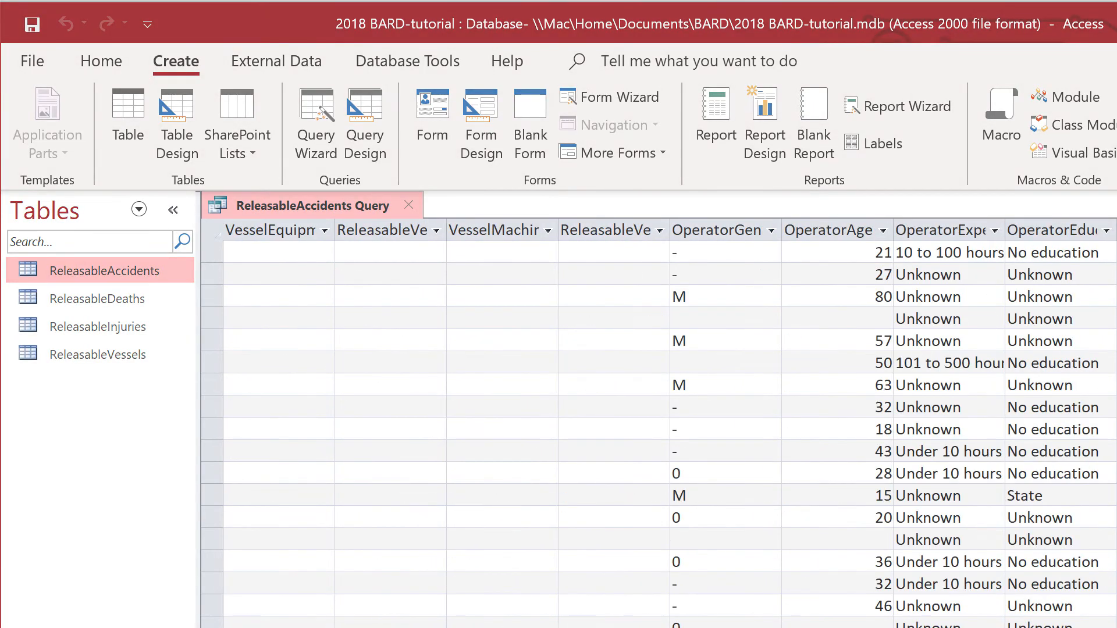
pyautogui.hscroll(20, 659, 430)
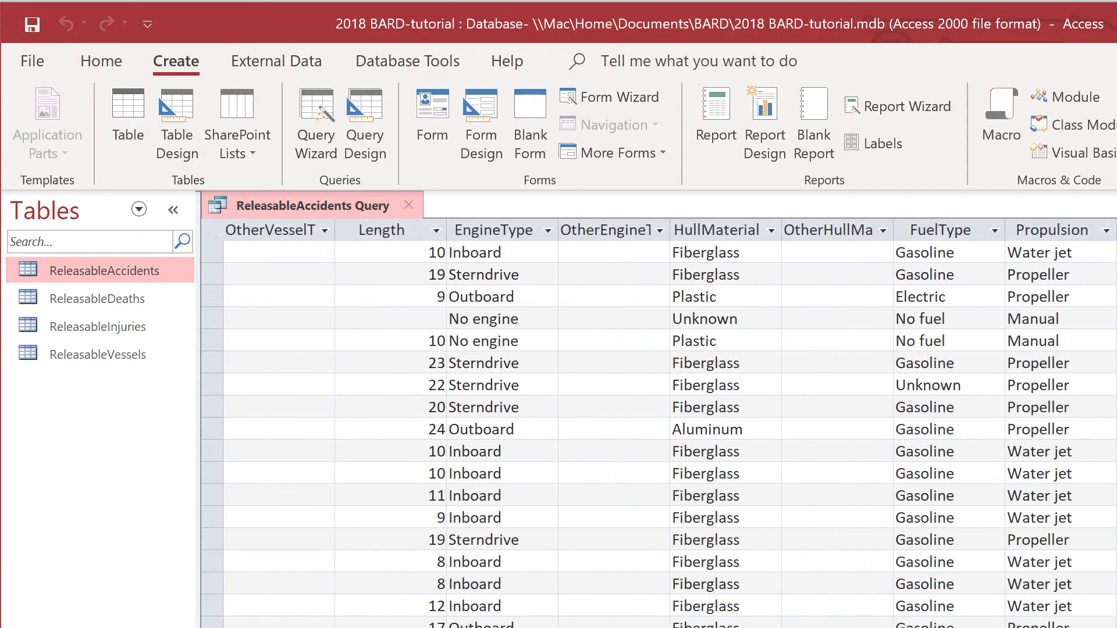
pyautogui.hscroll(3, 658, 431)
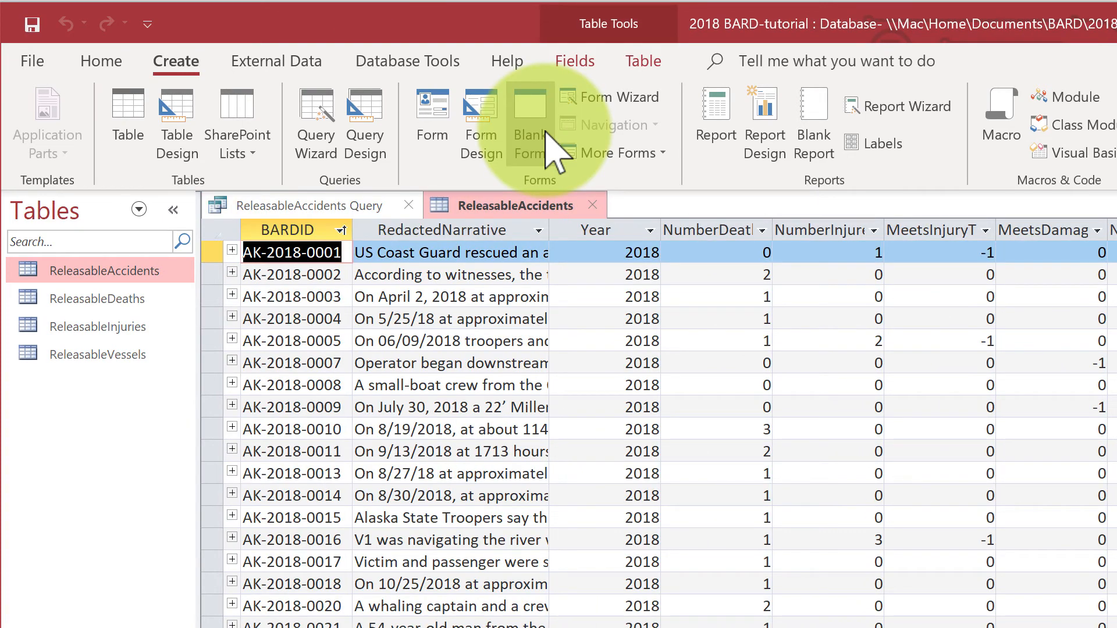
pyautogui.click(404, 203)
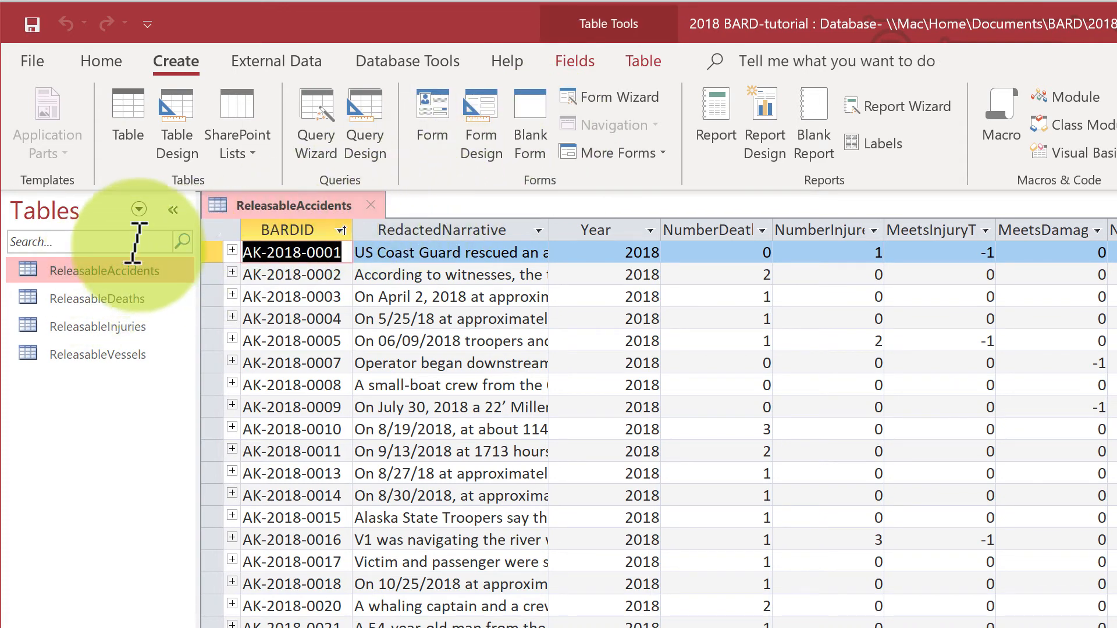
# Step: List the database's saved queries and rename the ReleasableAccidents query as Combined Table gp
pyautogui.click(138, 209)
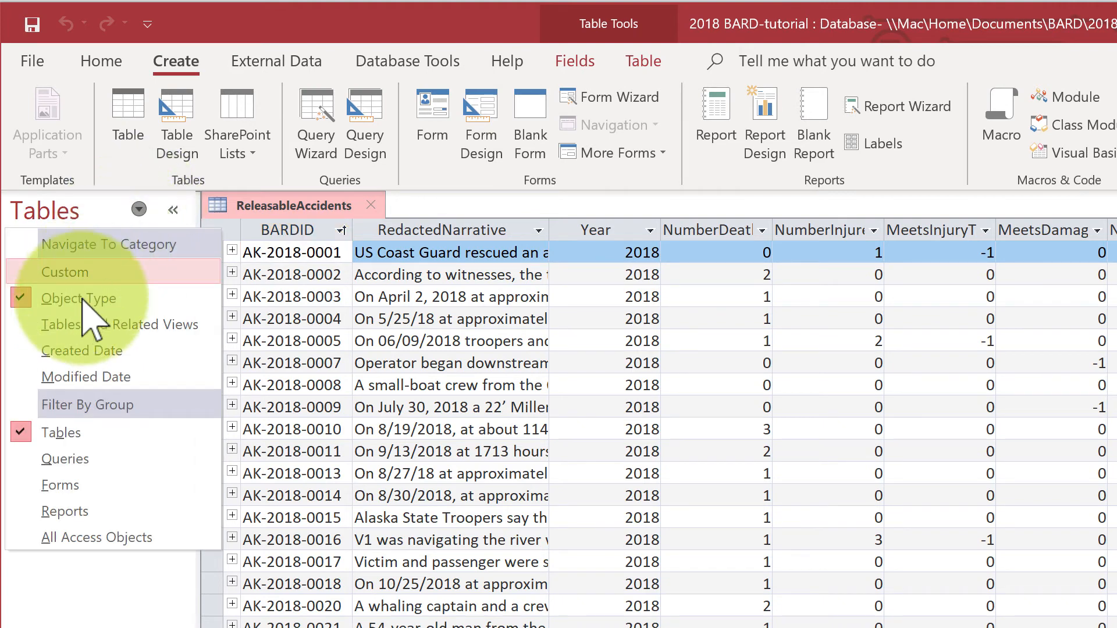
pyautogui.click(65, 459)
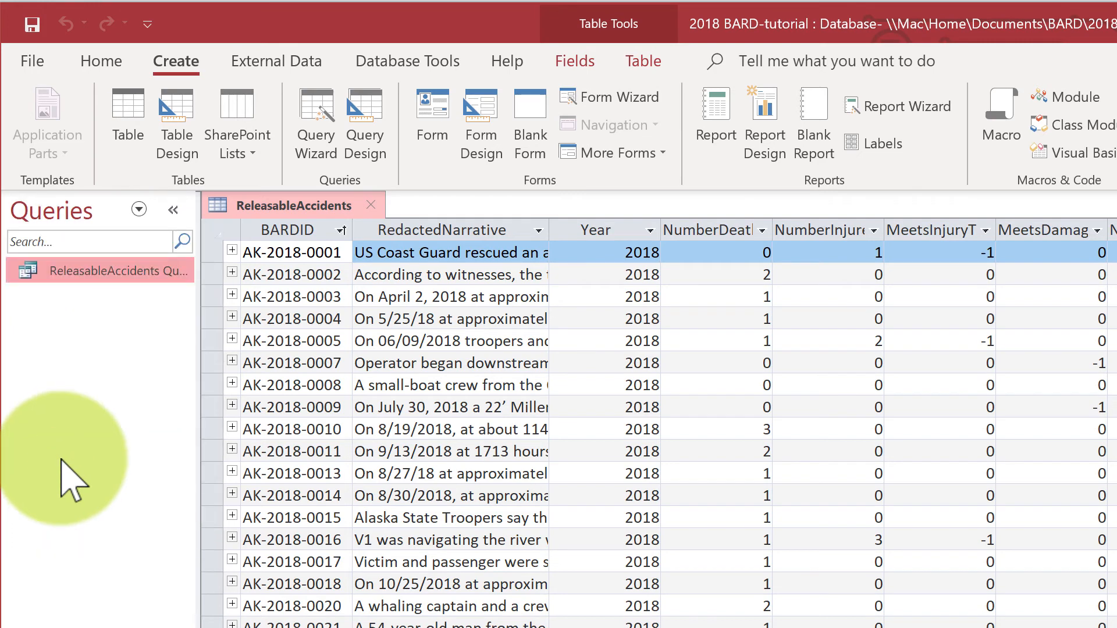
pyautogui.click(135, 269)
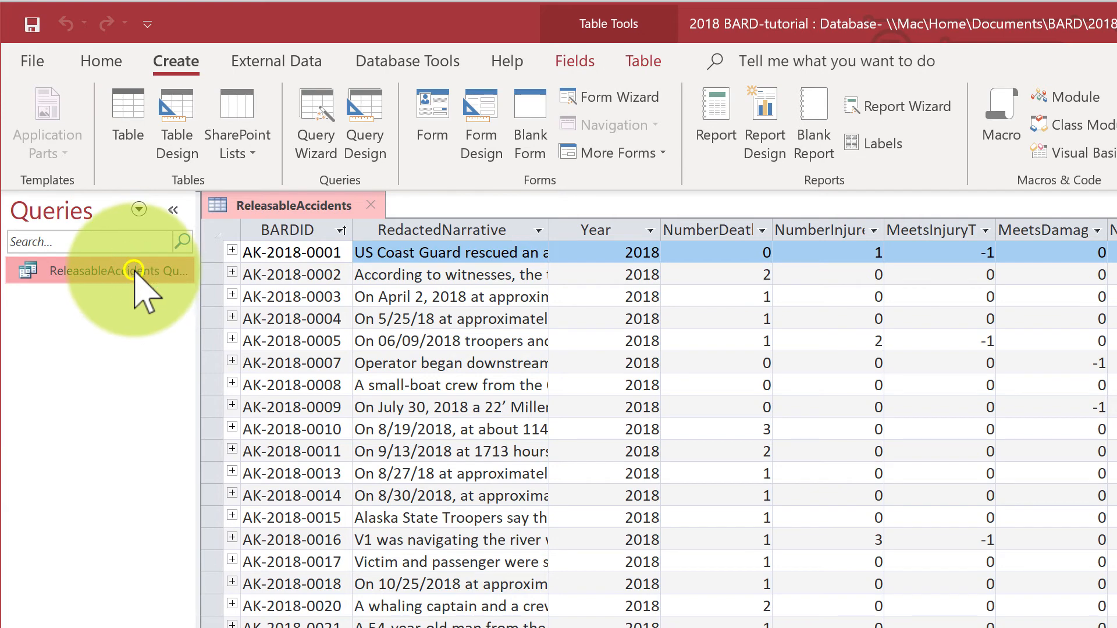
pyautogui.rightClick(135, 271)
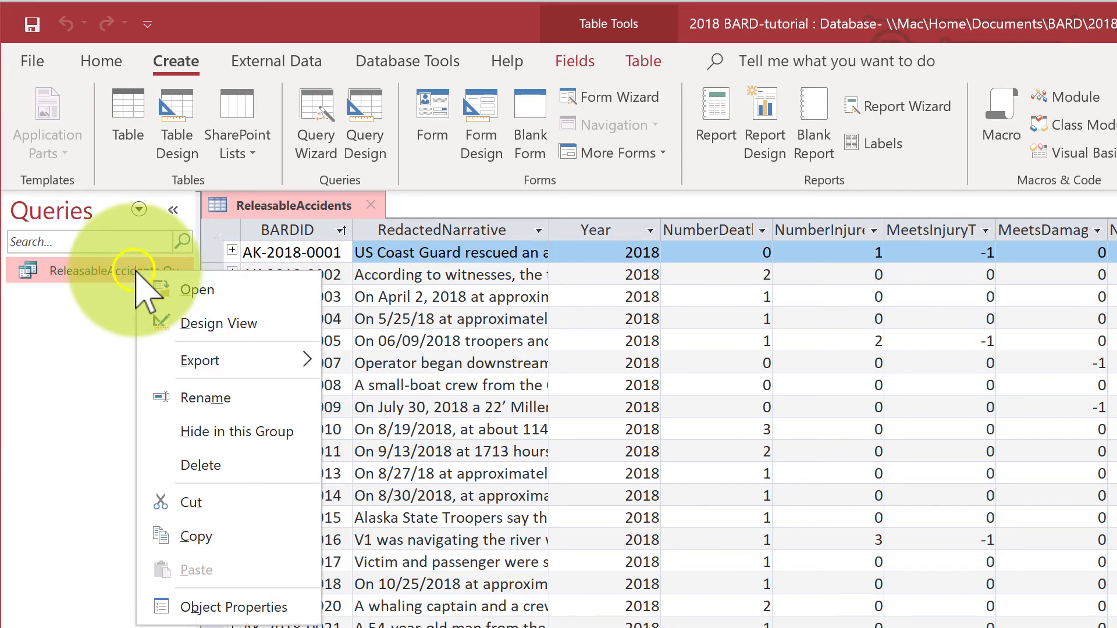
pyautogui.click(188, 402)
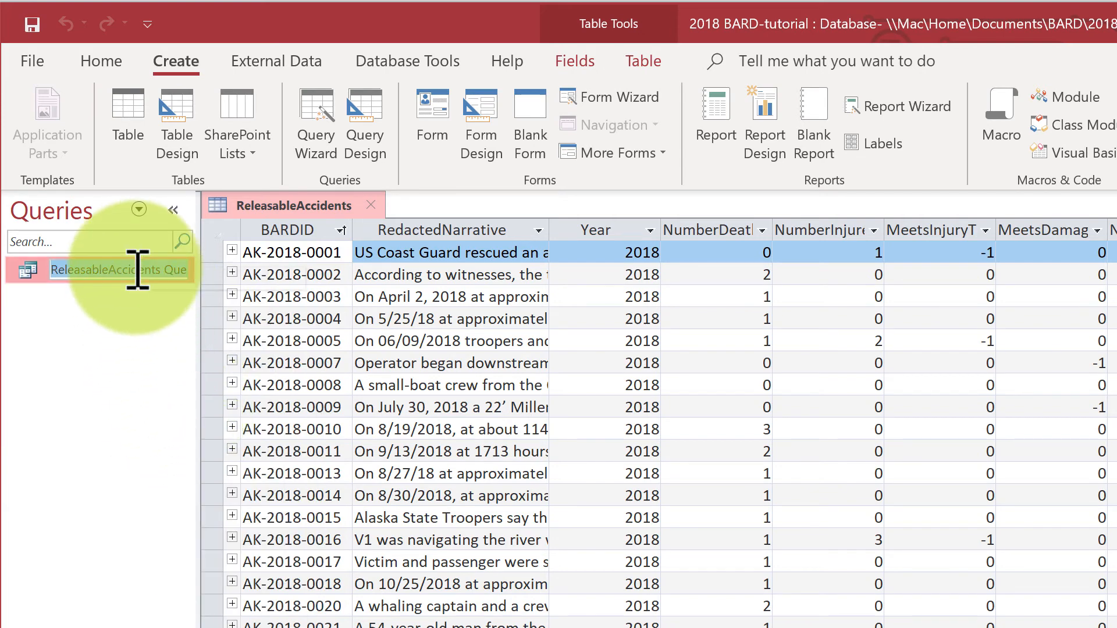
pyautogui.press('BackSpace')
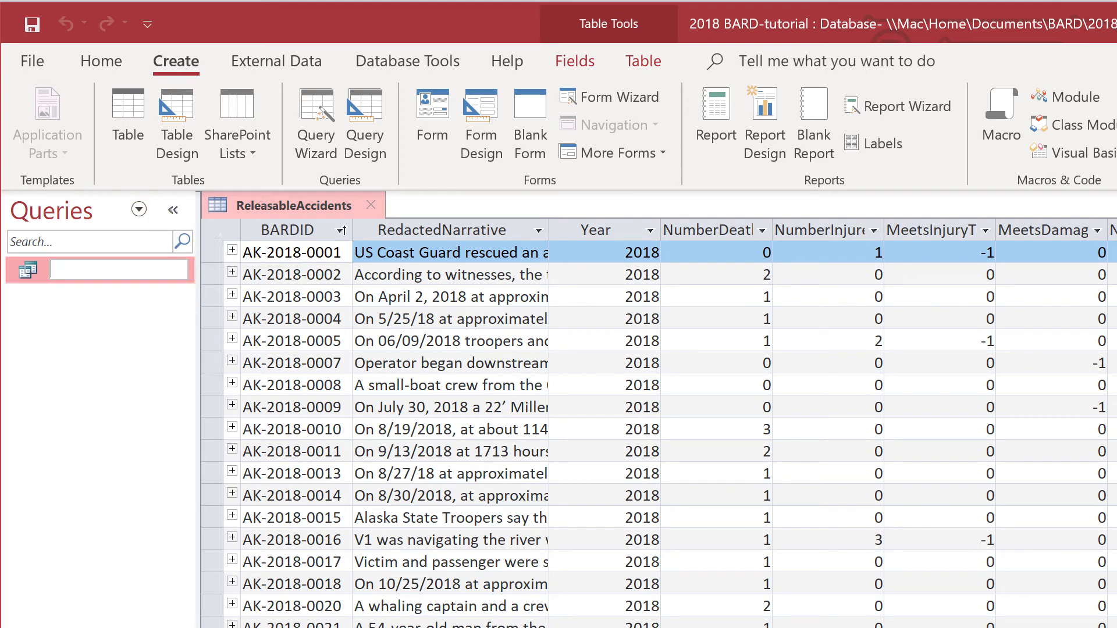
pyautogui.write('Combined Table gp')
pyautogui.press('Return')
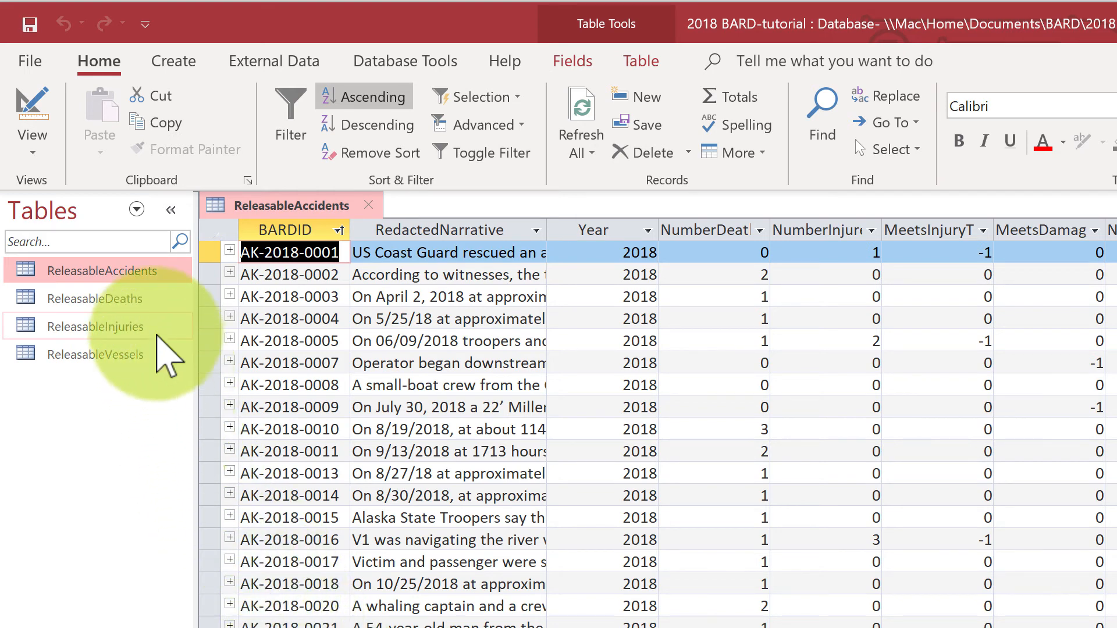
# Step: Switch the object list from tables to saved queries and copy the Combined Table gp query
pyautogui.click(136, 209)
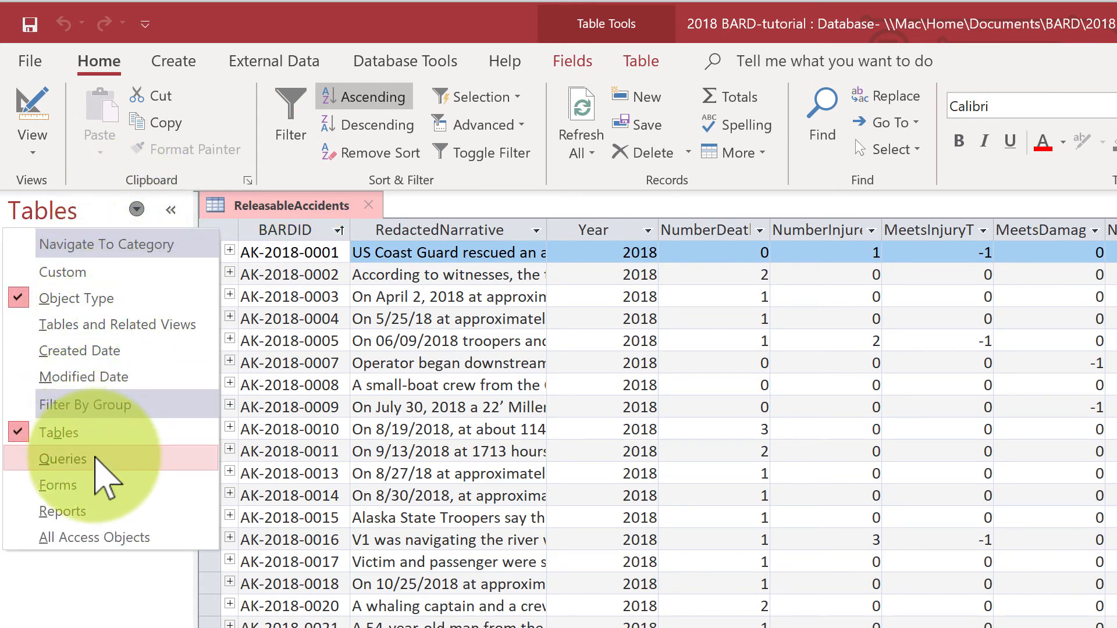
pyautogui.click(95, 459)
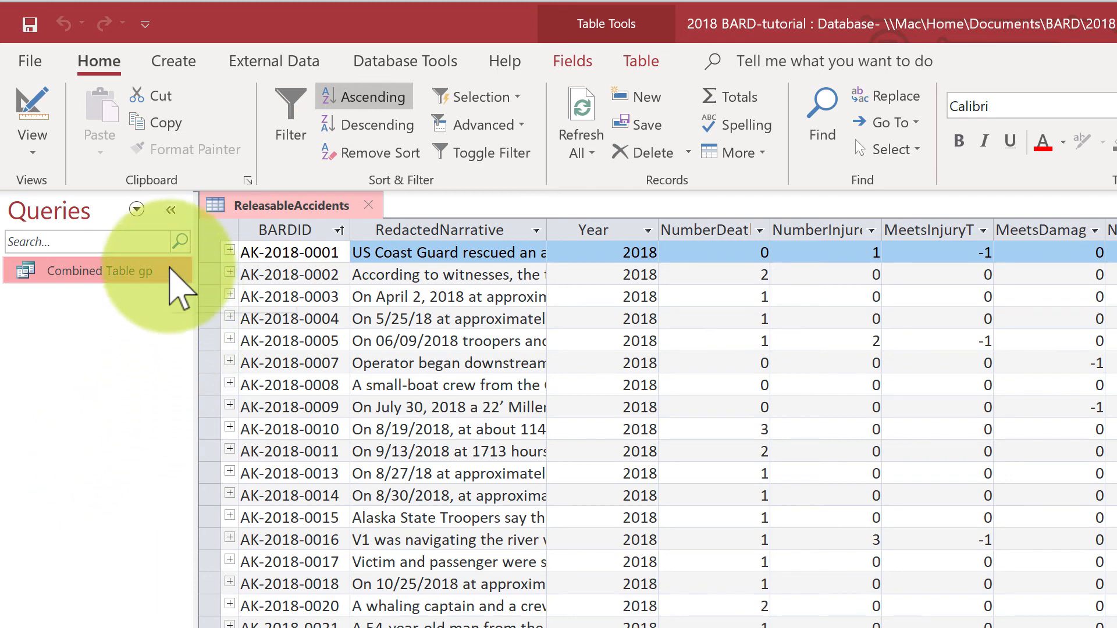
pyautogui.doubleClick(165, 268)
pyautogui.rightClick(164, 269)
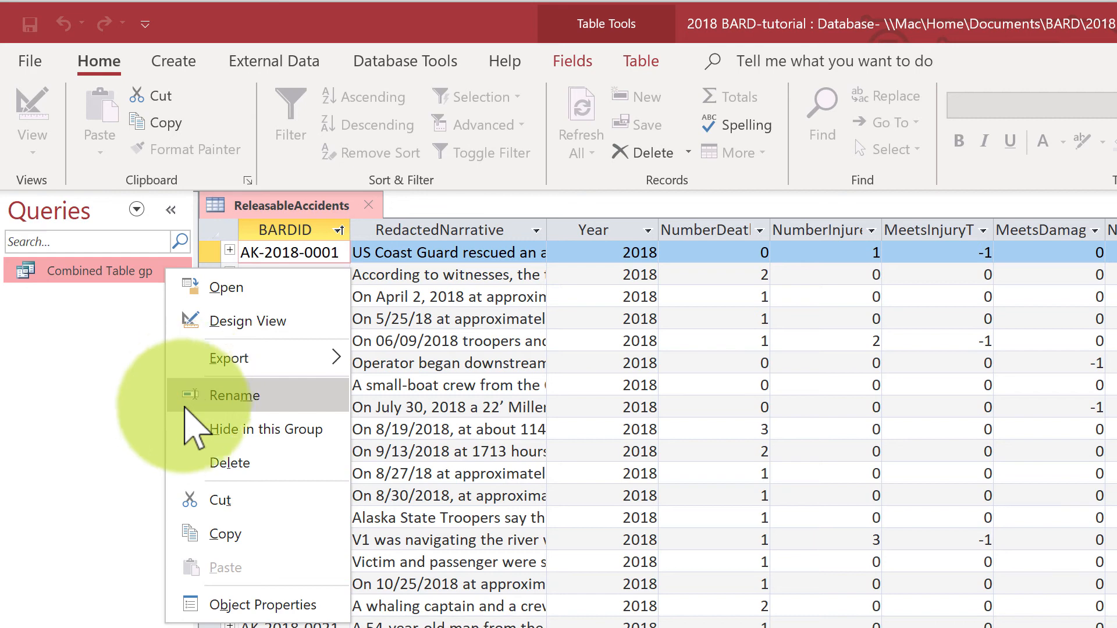
pyautogui.click(221, 534)
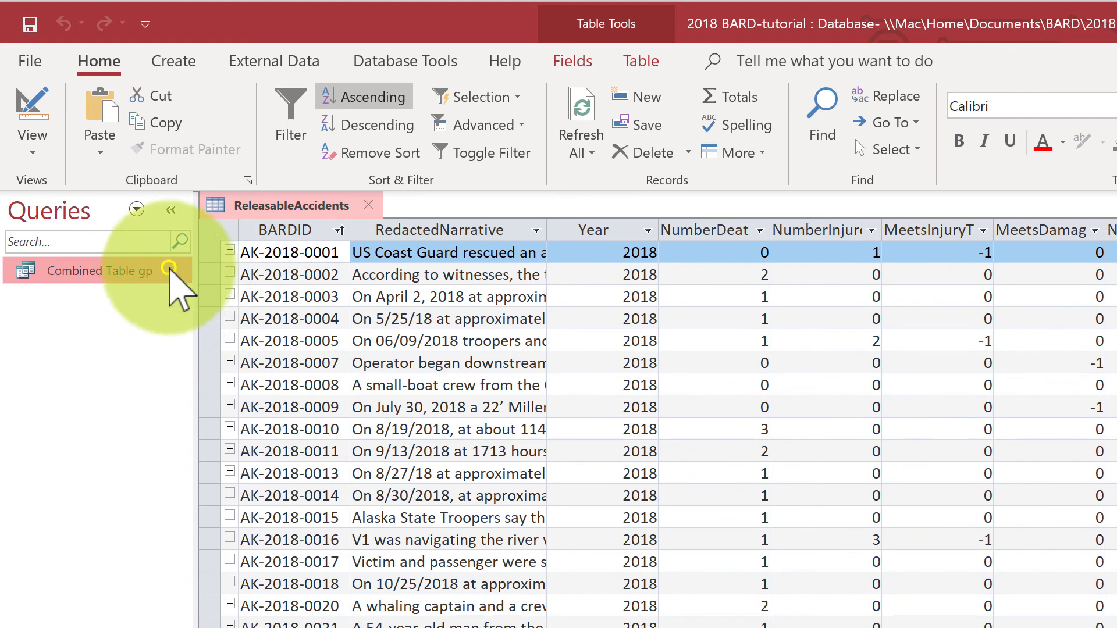
# Step: Paste the copied query under the name CT Current Project gp and open the new copy
pyautogui.rightClick(174, 291)
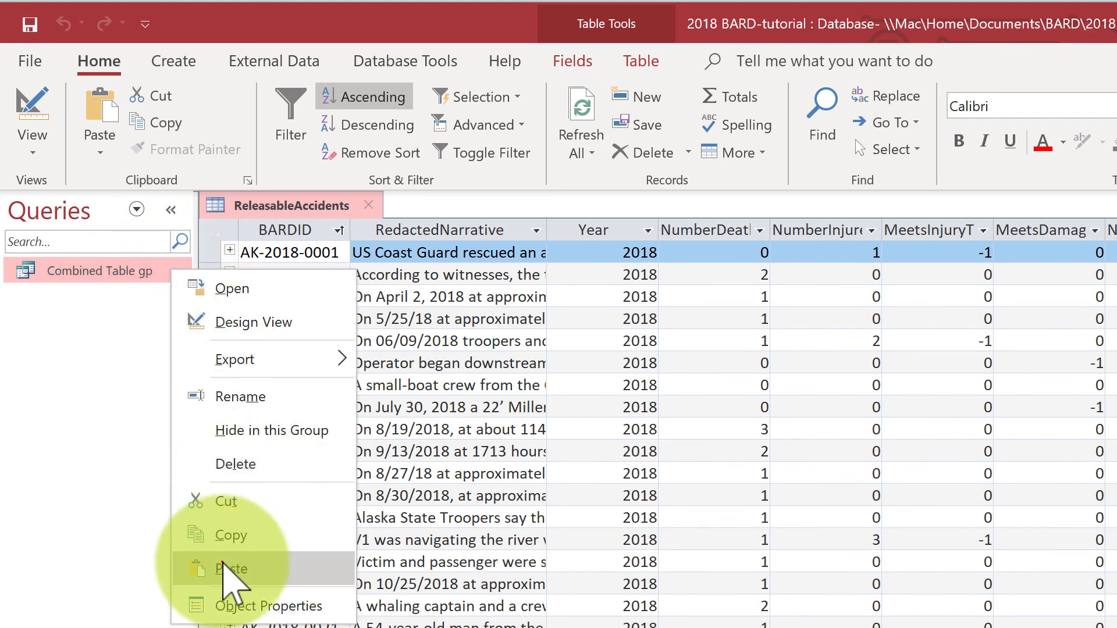
pyautogui.click(229, 571)
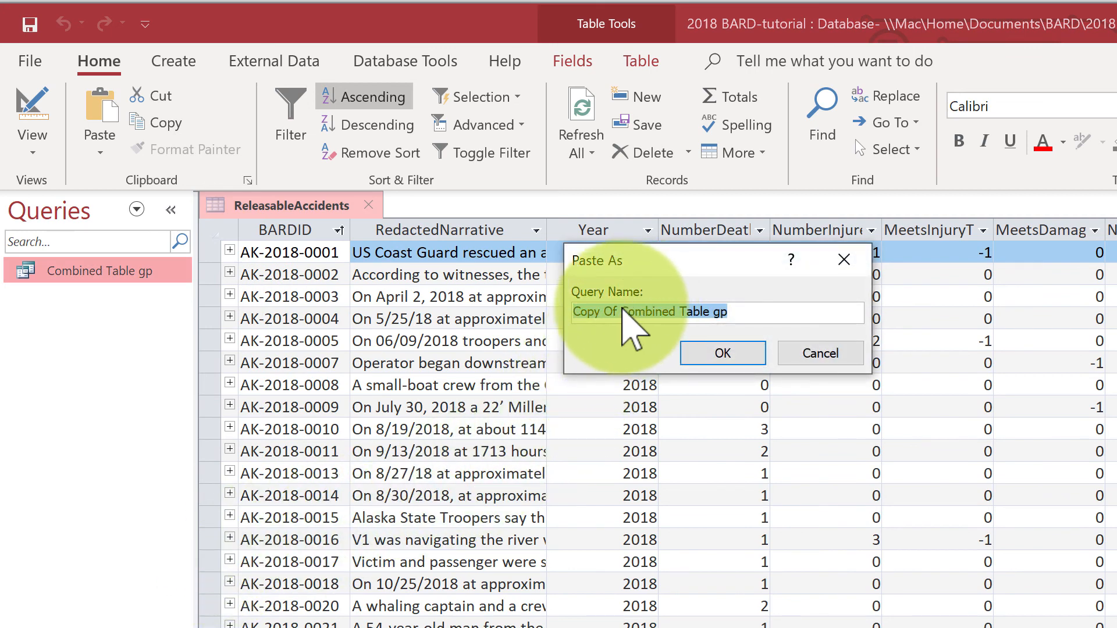
pyautogui.write('CT')
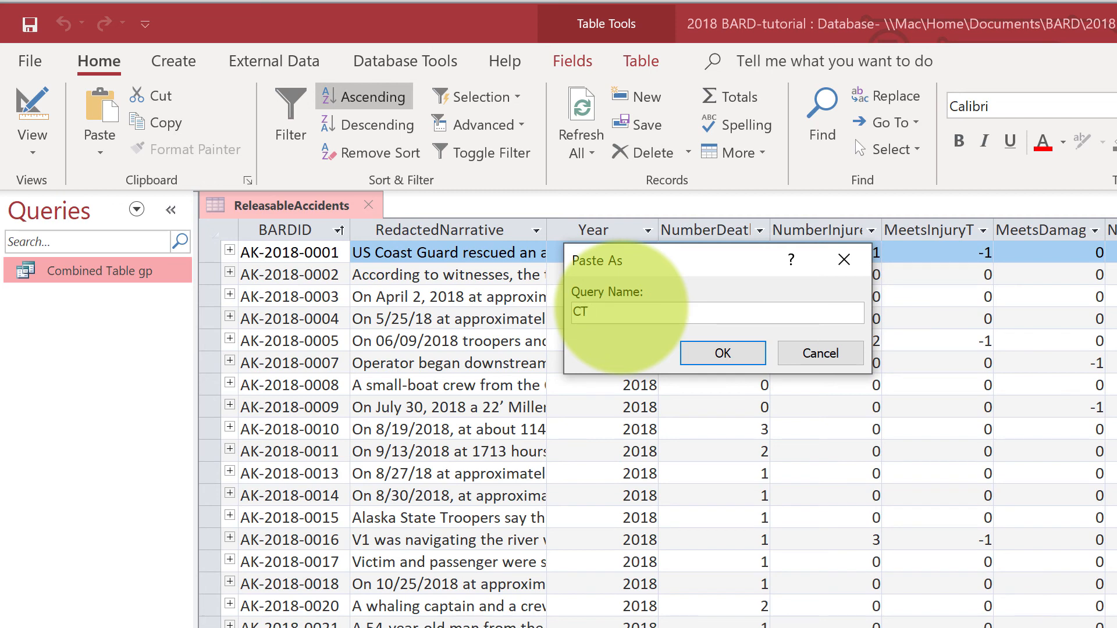
pyautogui.write(' Current Project gp')
pyautogui.click(721, 353)
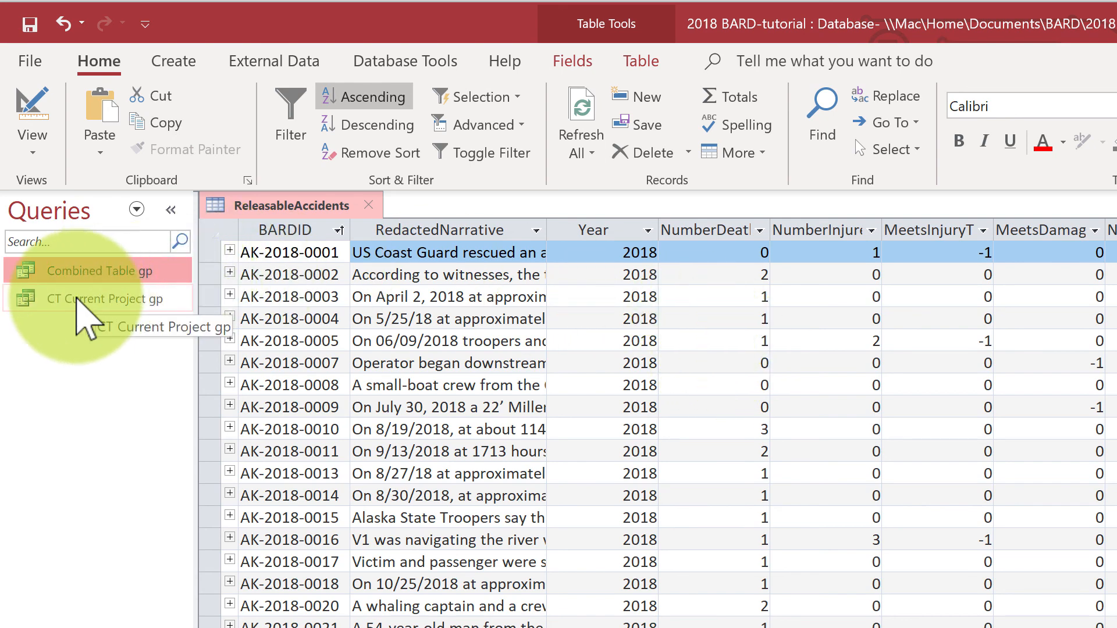
pyautogui.doubleClick(77, 299)
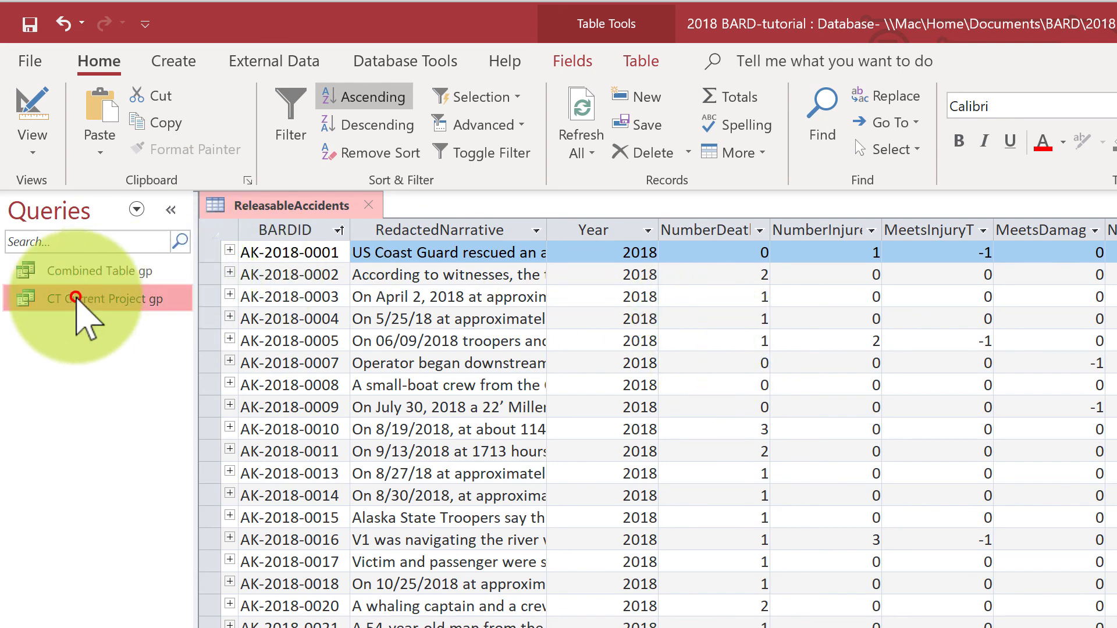